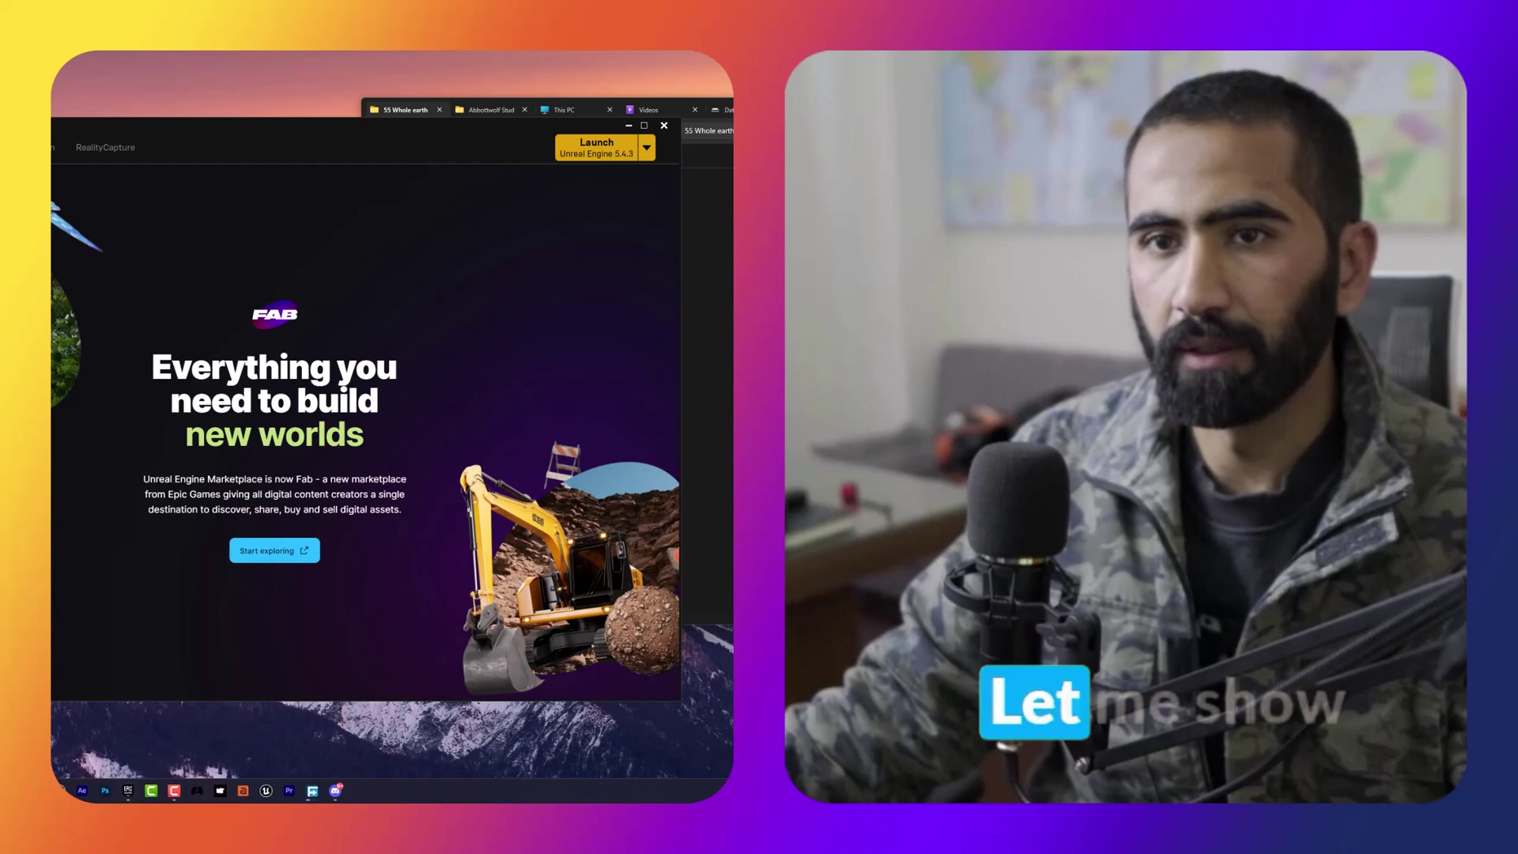
- Maximize the fab.com browser, search for 'cesium' and open the Cesium for Unreal listing
left_click_drag(55, 186, 314, 100)
left_click(449, 101)
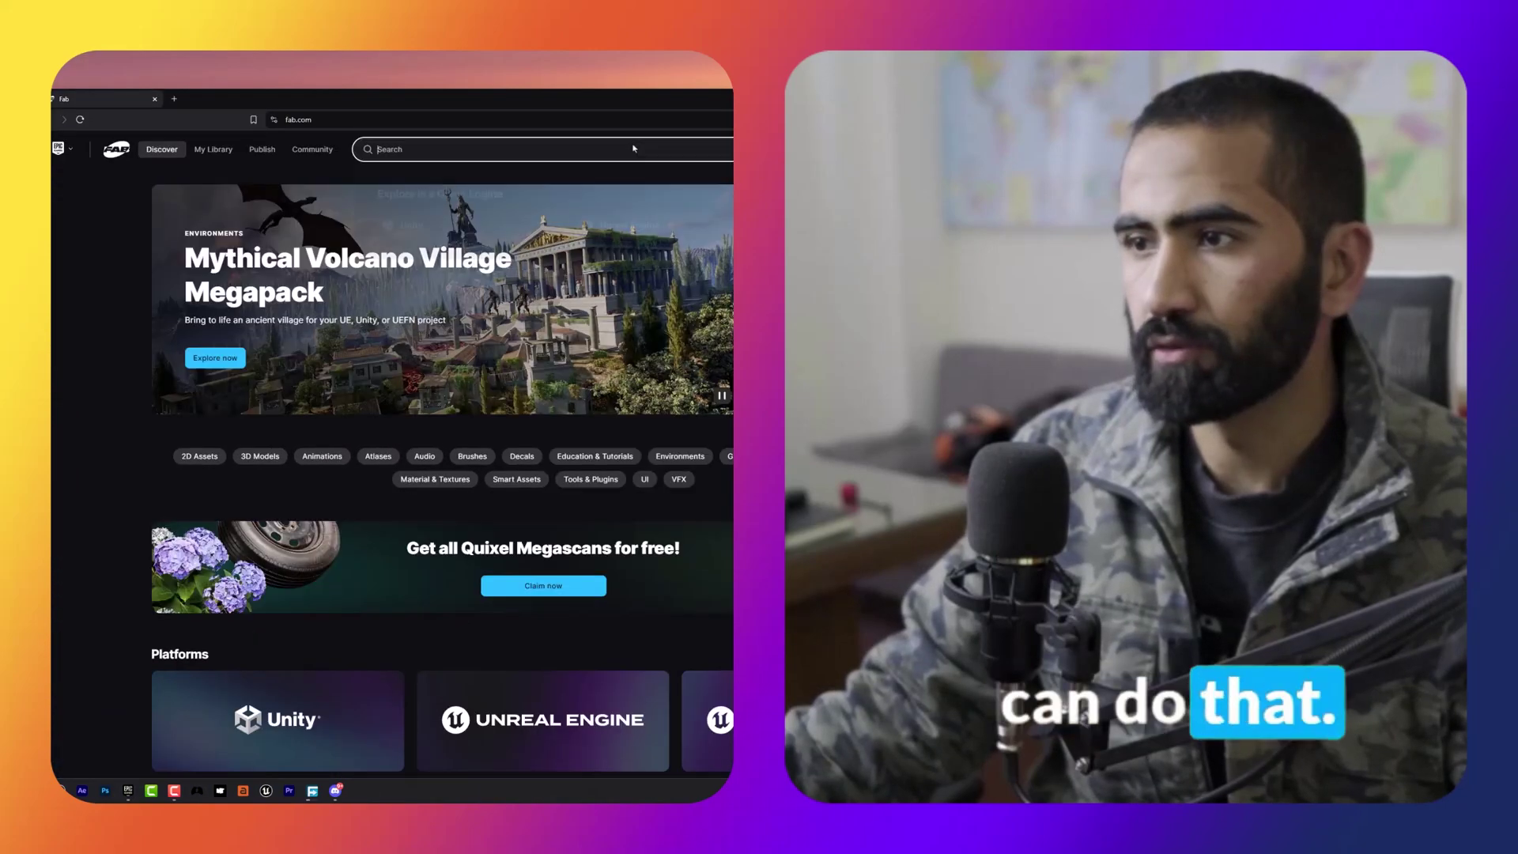
left_click(634, 150)
type("ces")
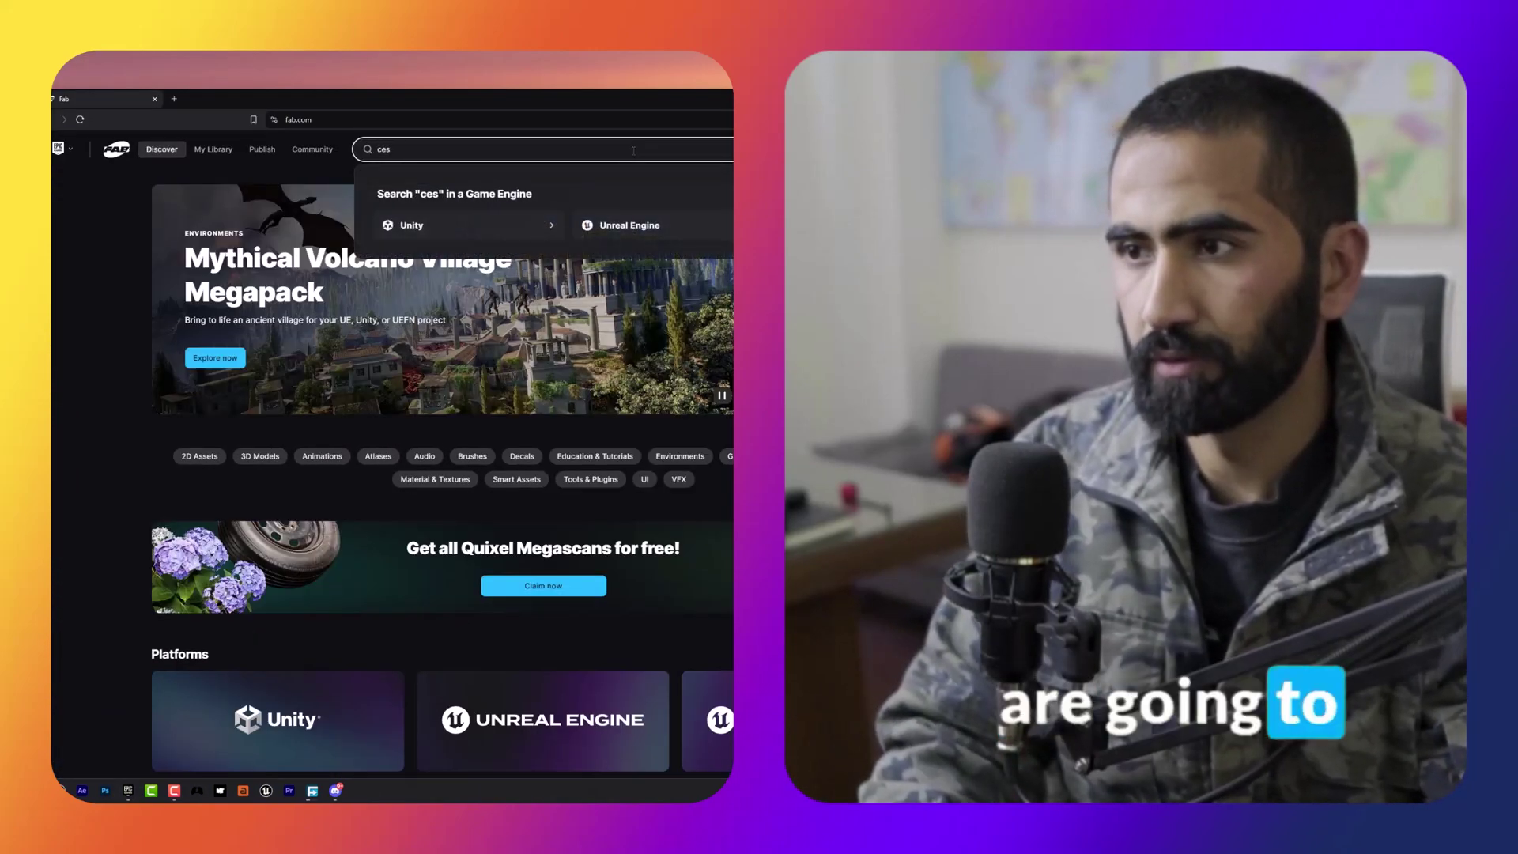
type("ium")
key("Return")
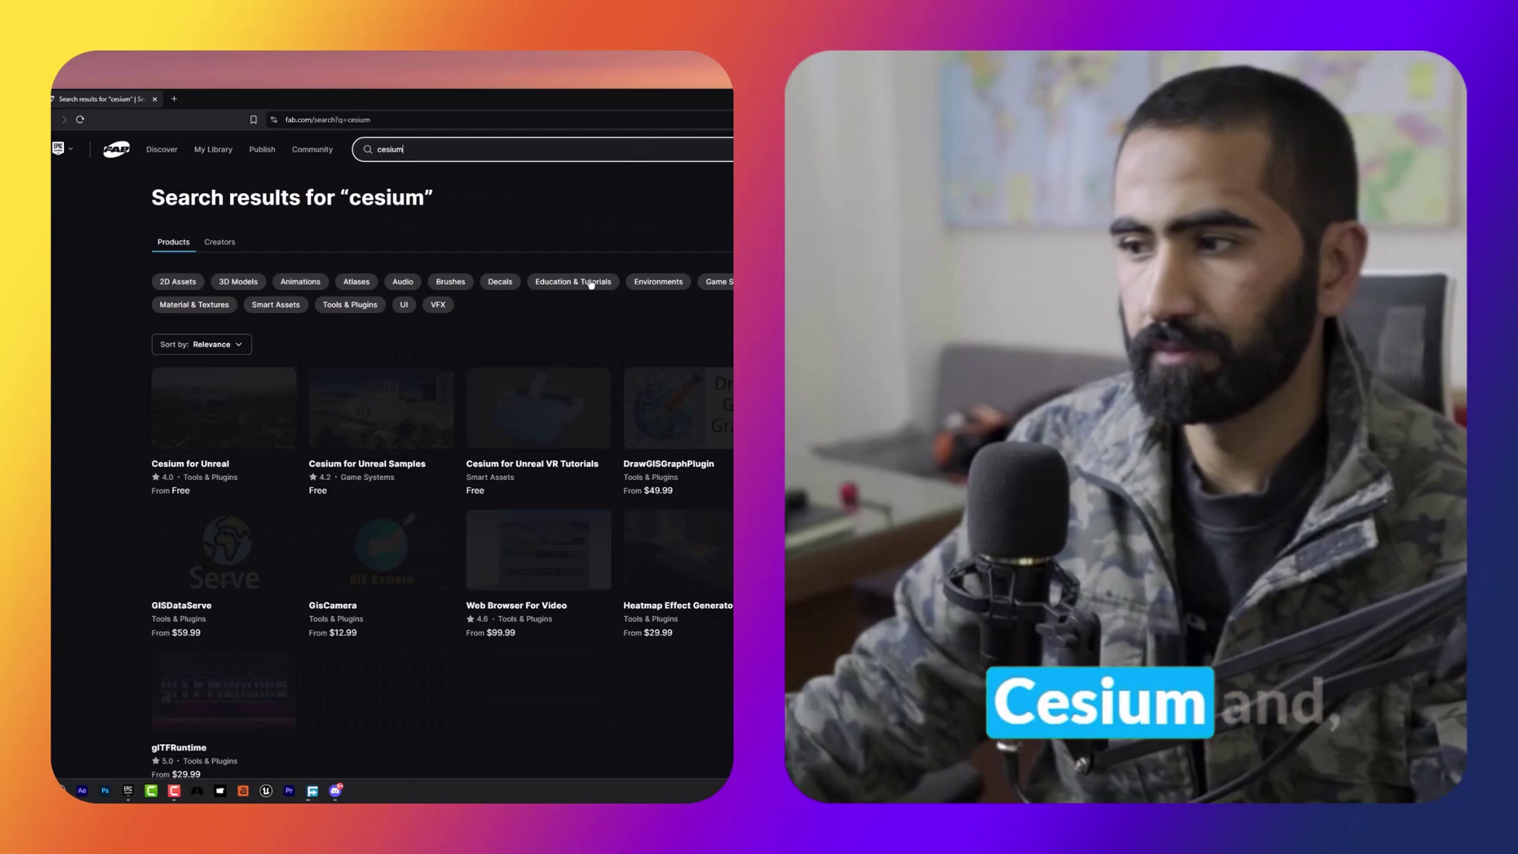
left_click(203, 429)
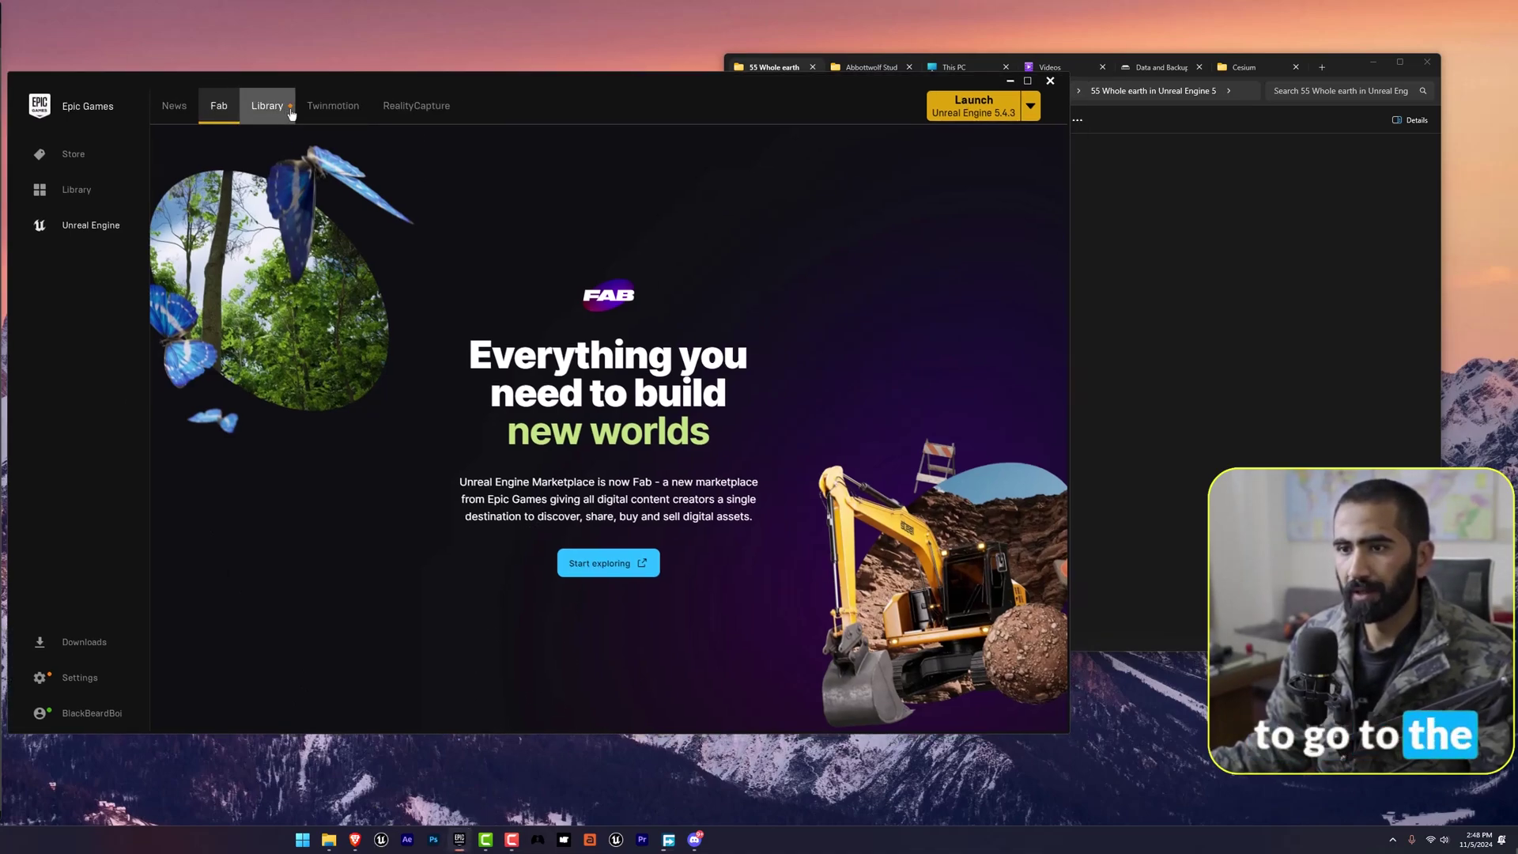
- Filter the launcher Library's Fab Library by 'cesi' to find Cesium for Unreal
left_click(288, 114)
scroll(656, 453, "down", 3)
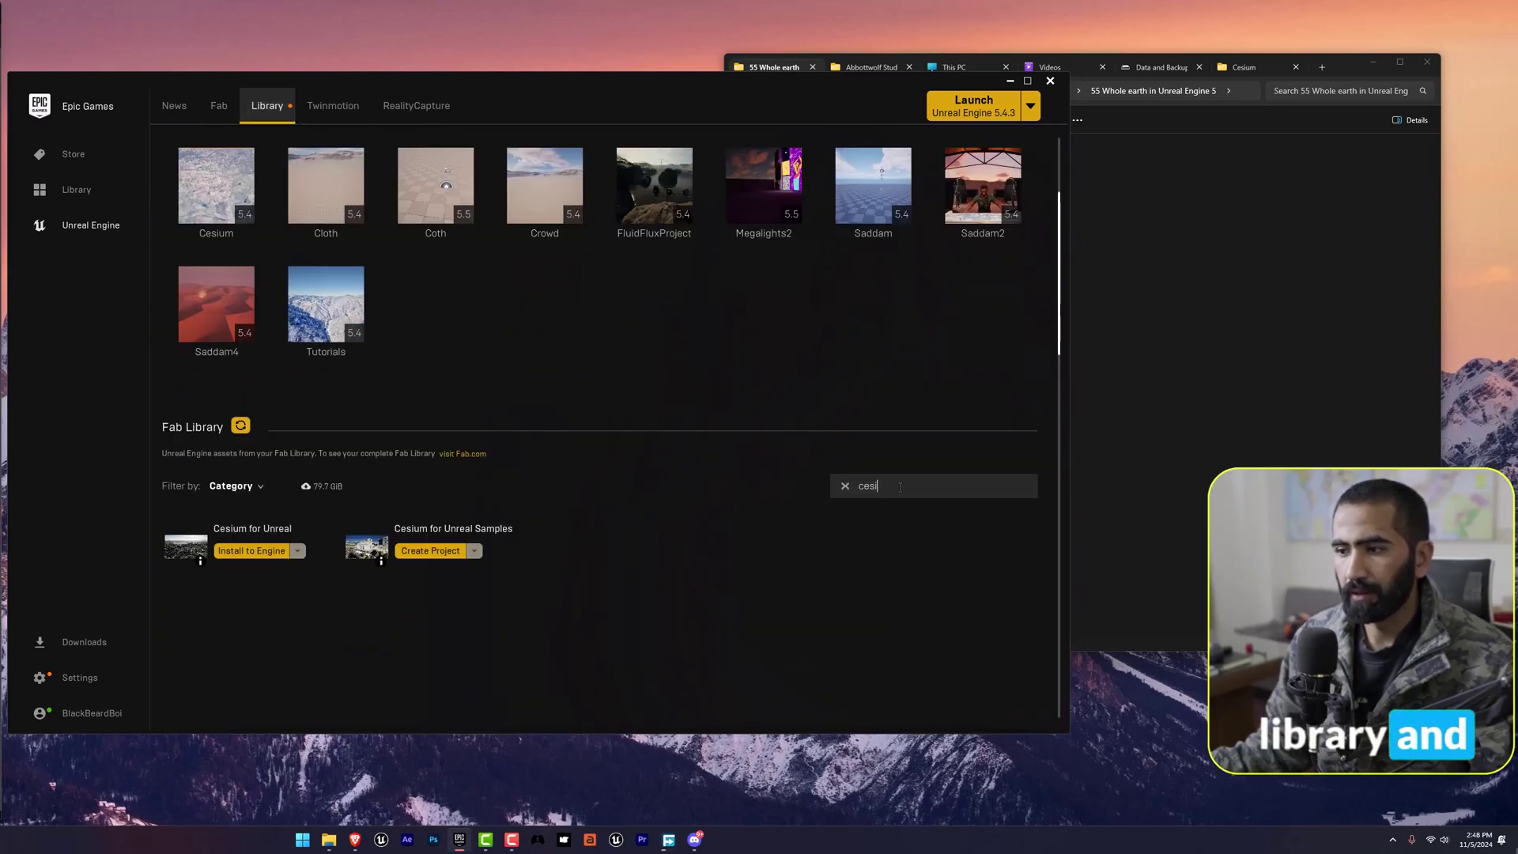
type("cesi")
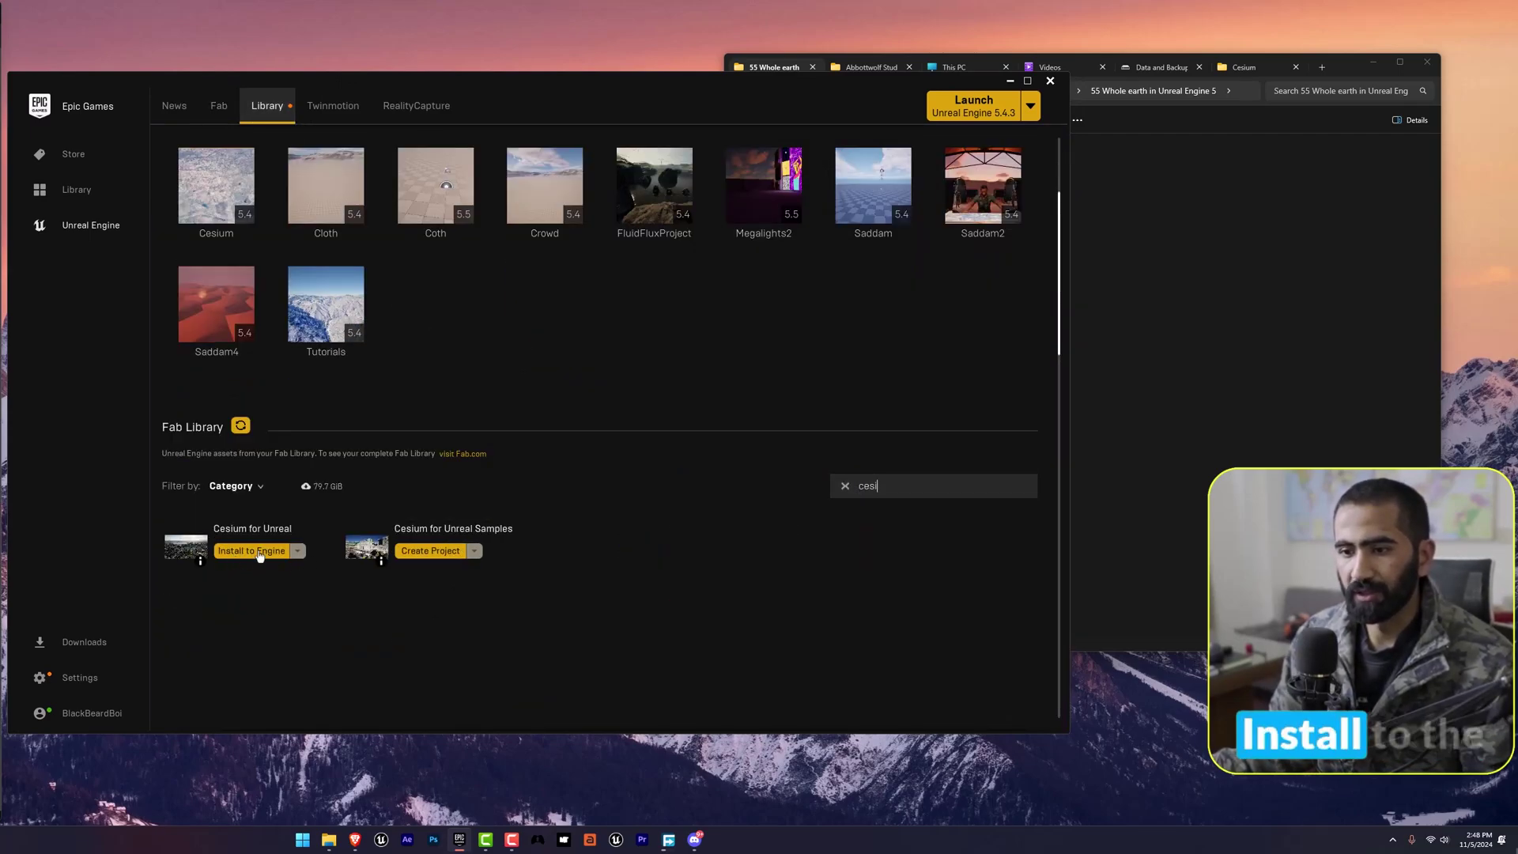
scroll(419, 558, "up", 3)
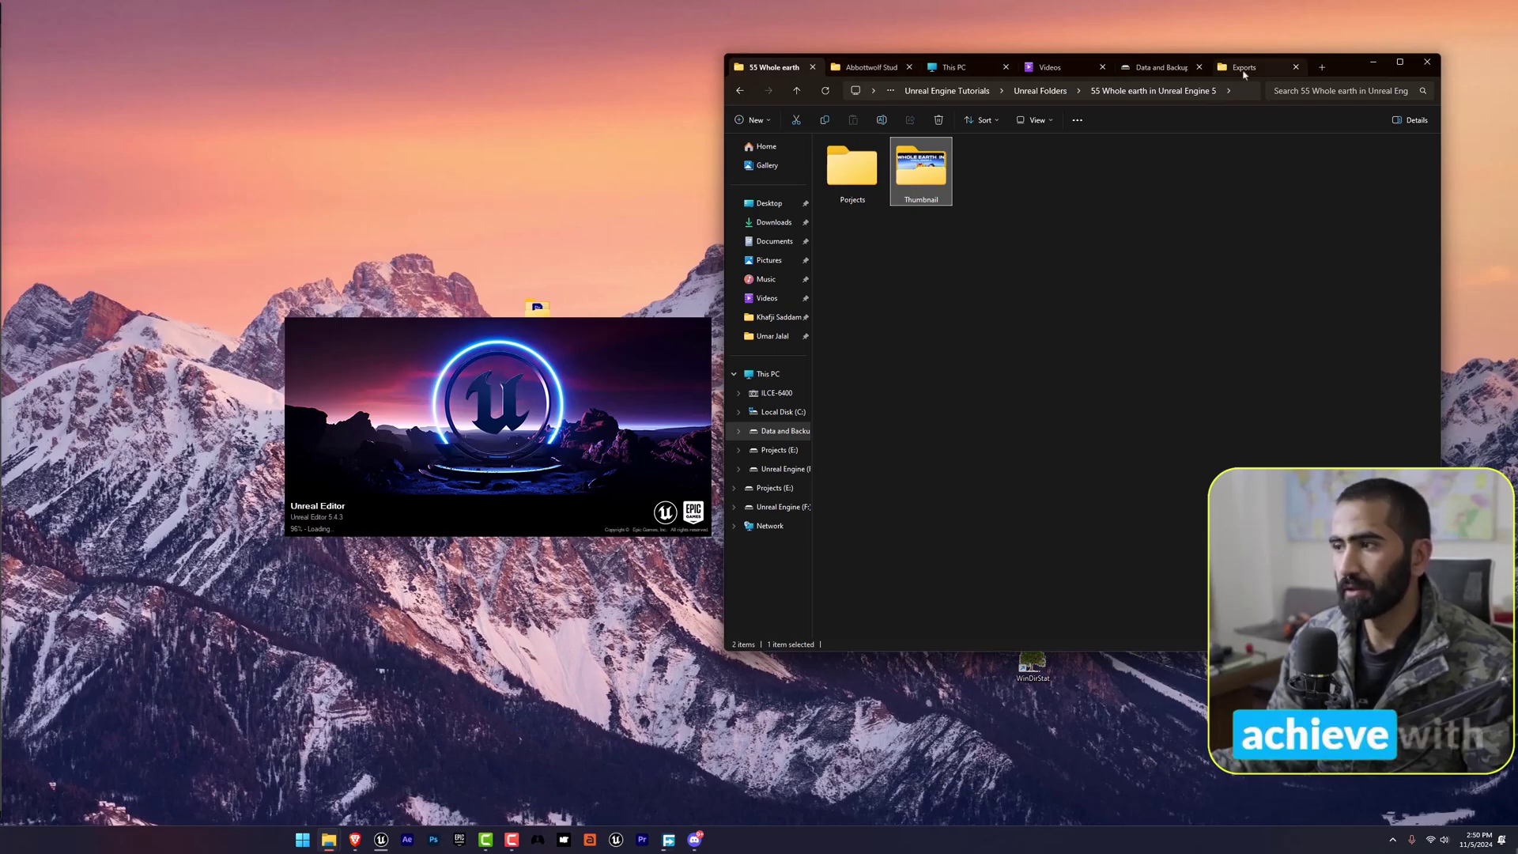
- Open Combine12_NoCOlor.mp4 from the 3 Raw folder, muted to 0%, in a narrower player window
left_click(1241, 66)
double_click(846, 193)
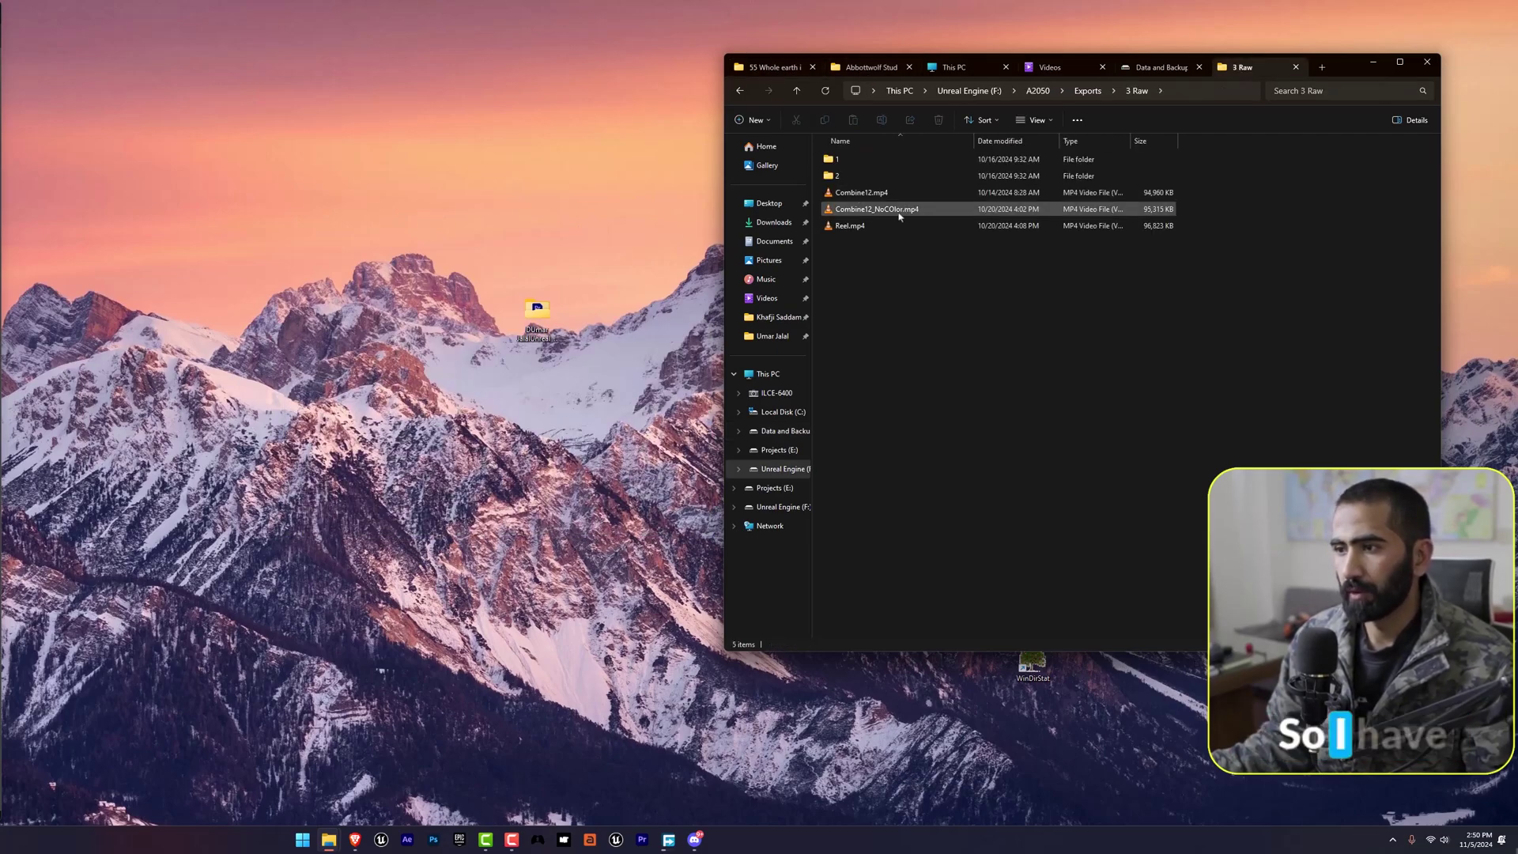
double_click(893, 209)
scroll(857, 265, "down", 1)
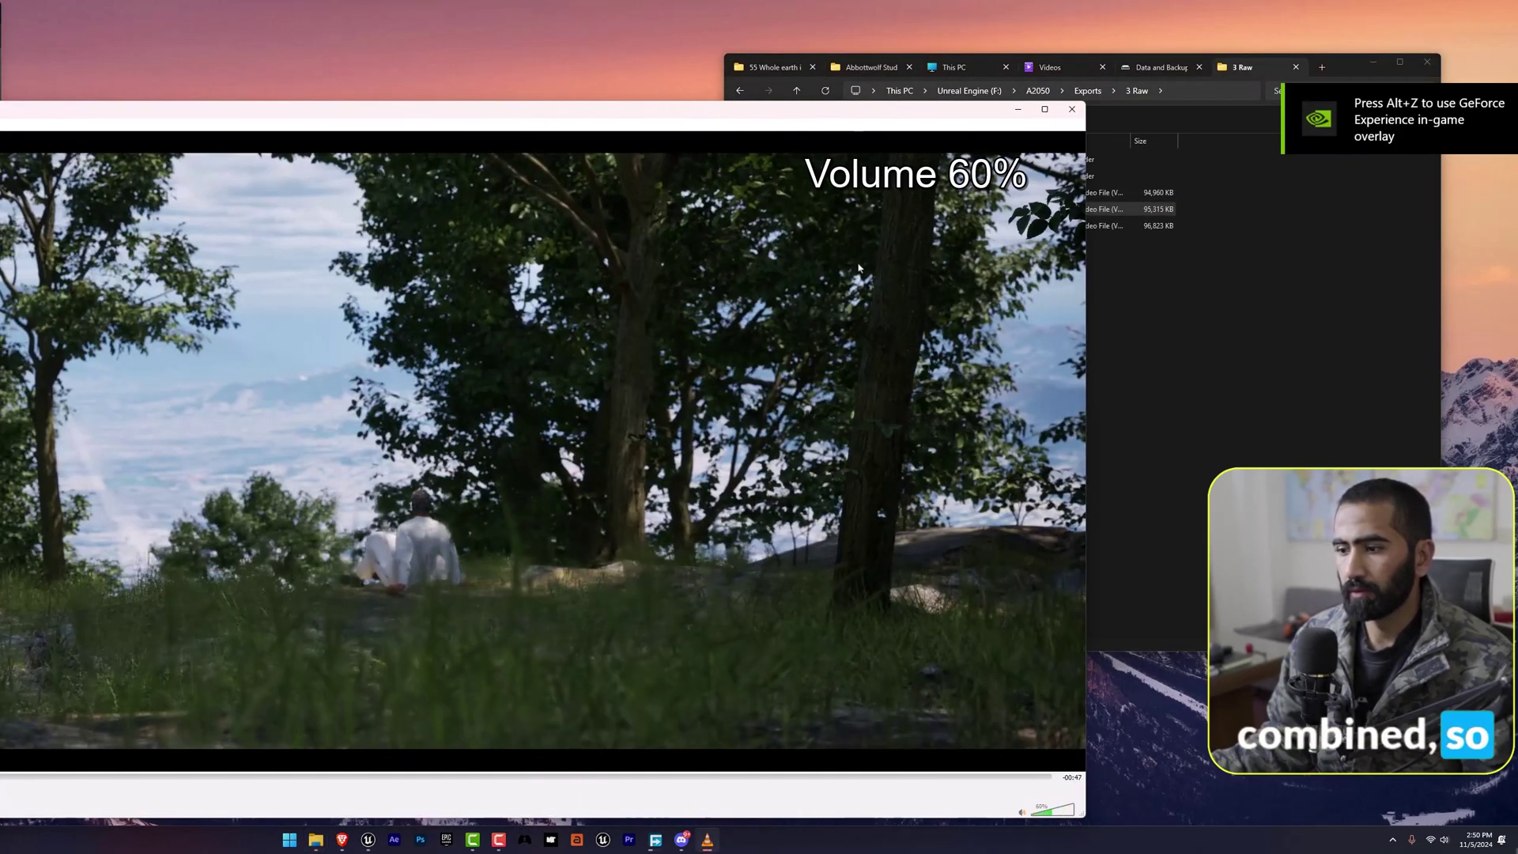
scroll(857, 267, "down", 12)
left_click_drag(693, 115, 928, 76)
left_click_drag(0, 400, 150, 400)
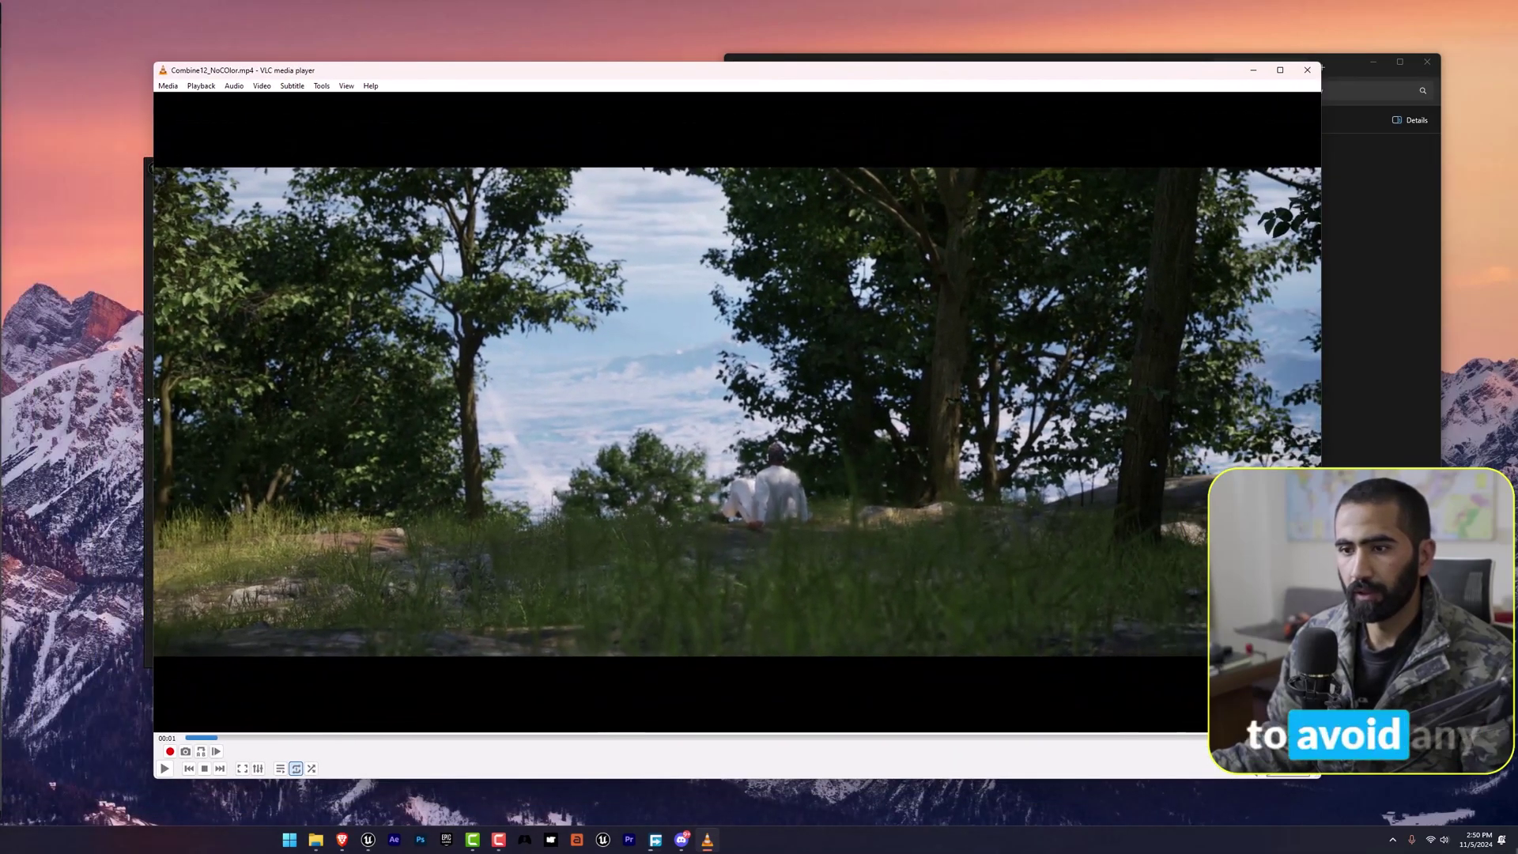
- Play the video and skim along the seek bar to the aerial city shot
key("space")
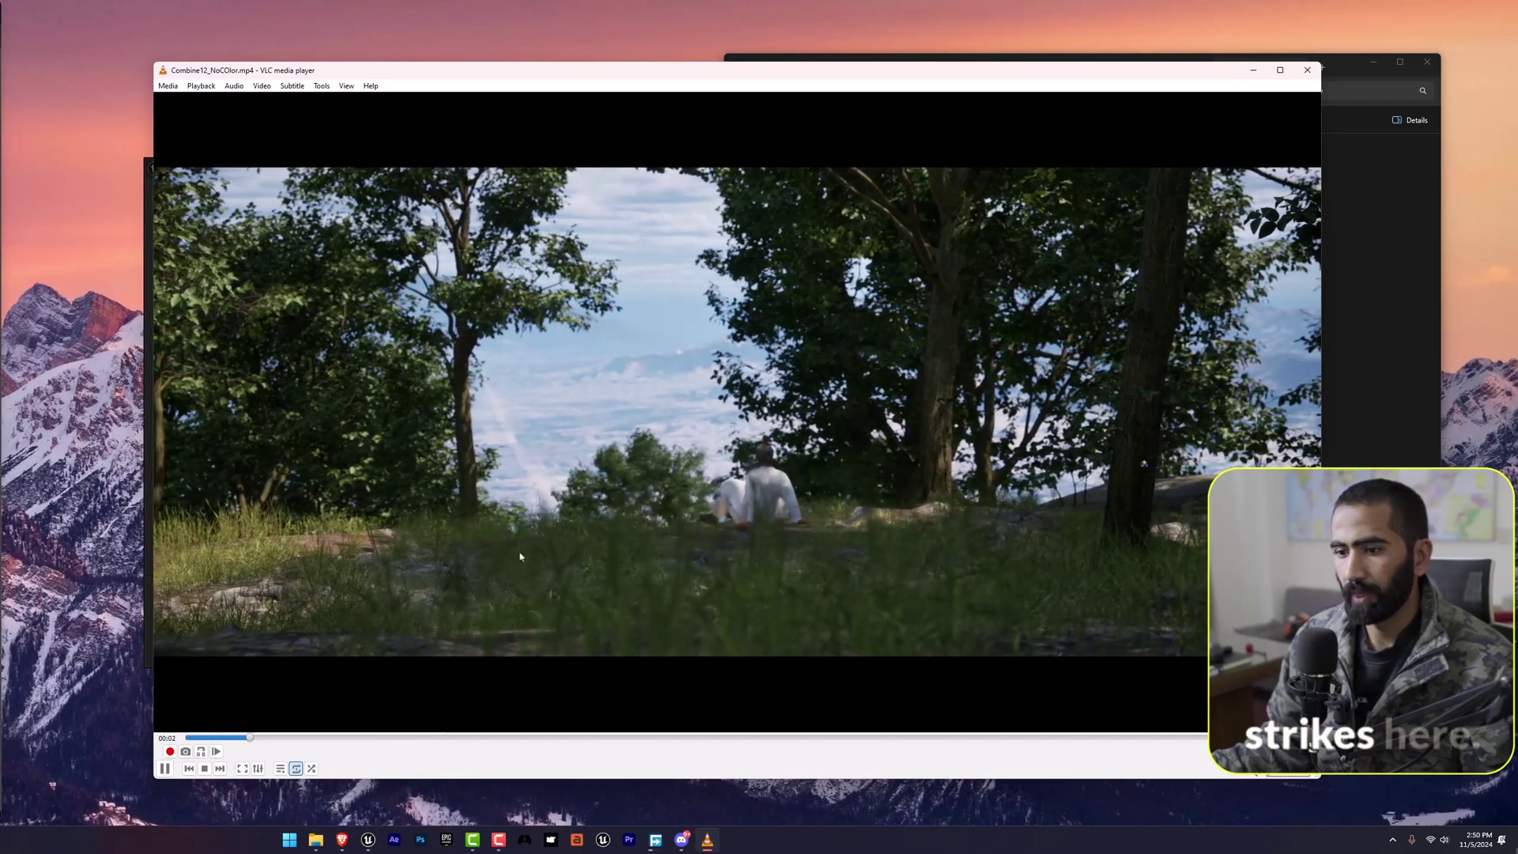
key("space")
key("space")
key("space")
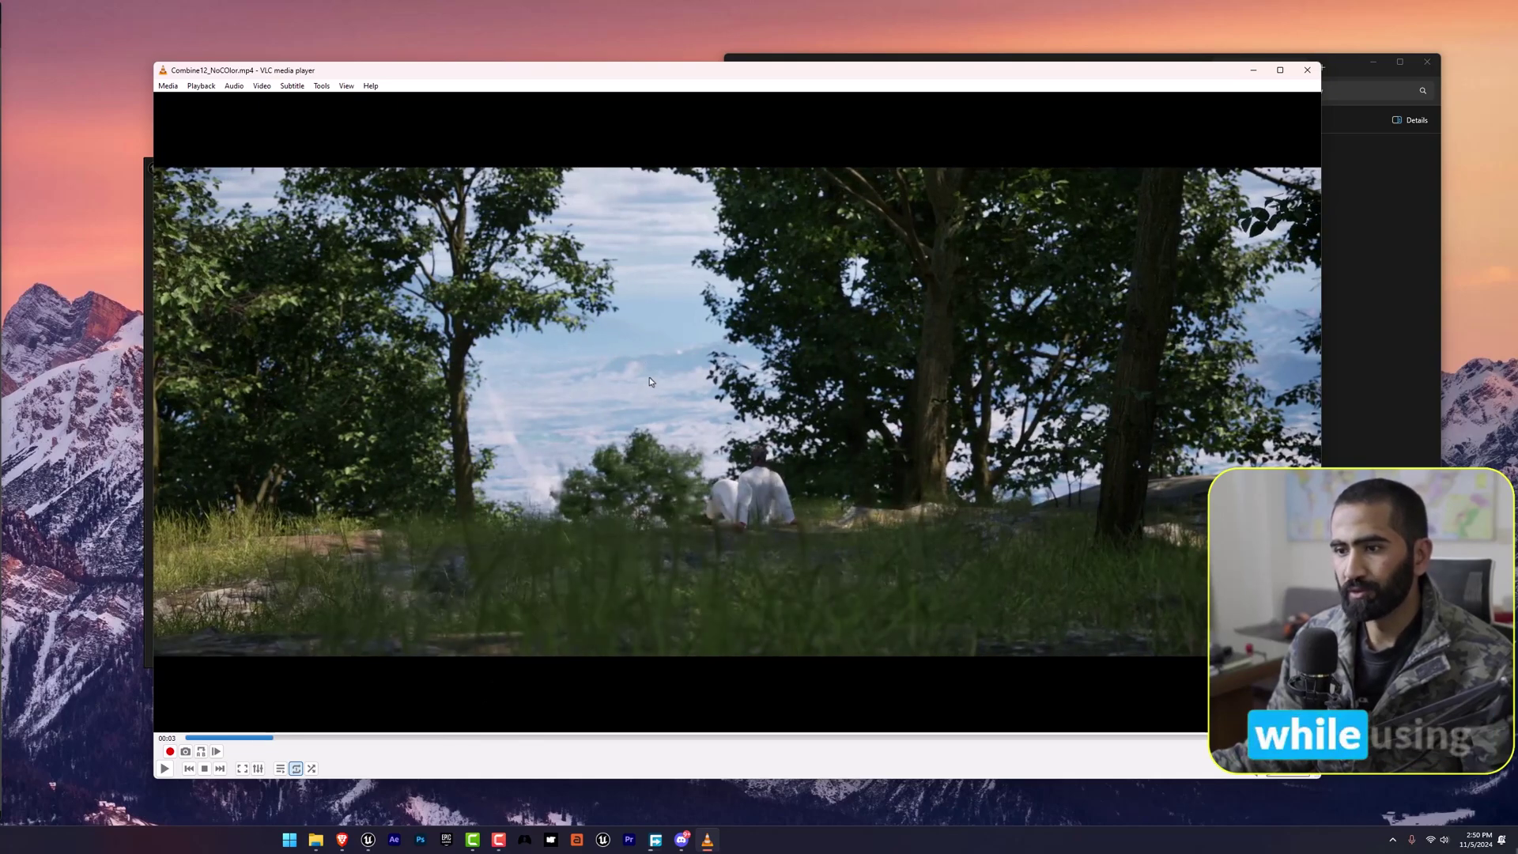
key("space")
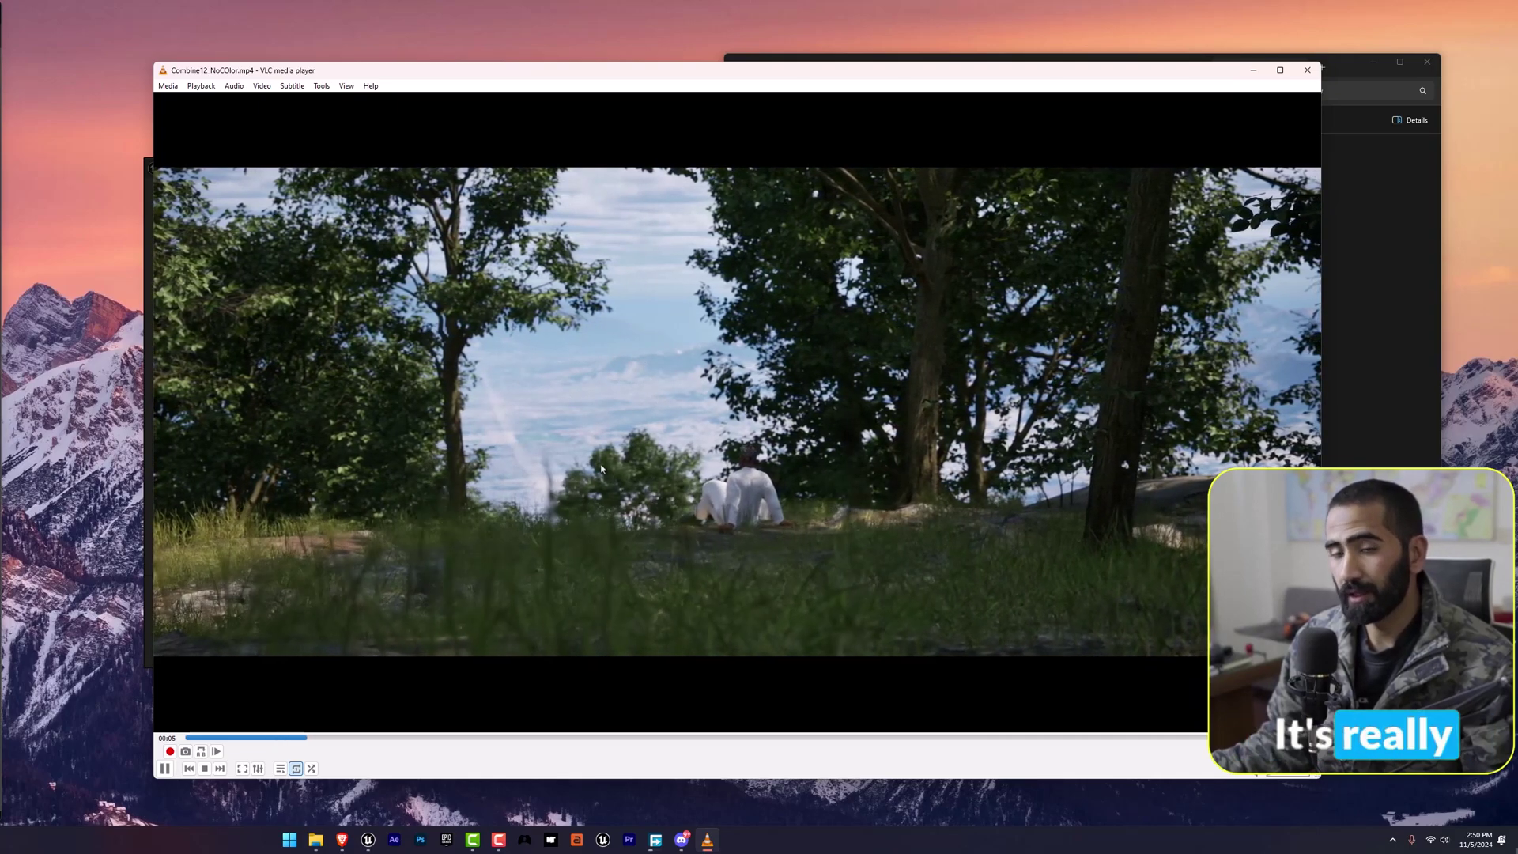
left_click(405, 738)
left_click(488, 740)
left_click(564, 740)
left_click(635, 740)
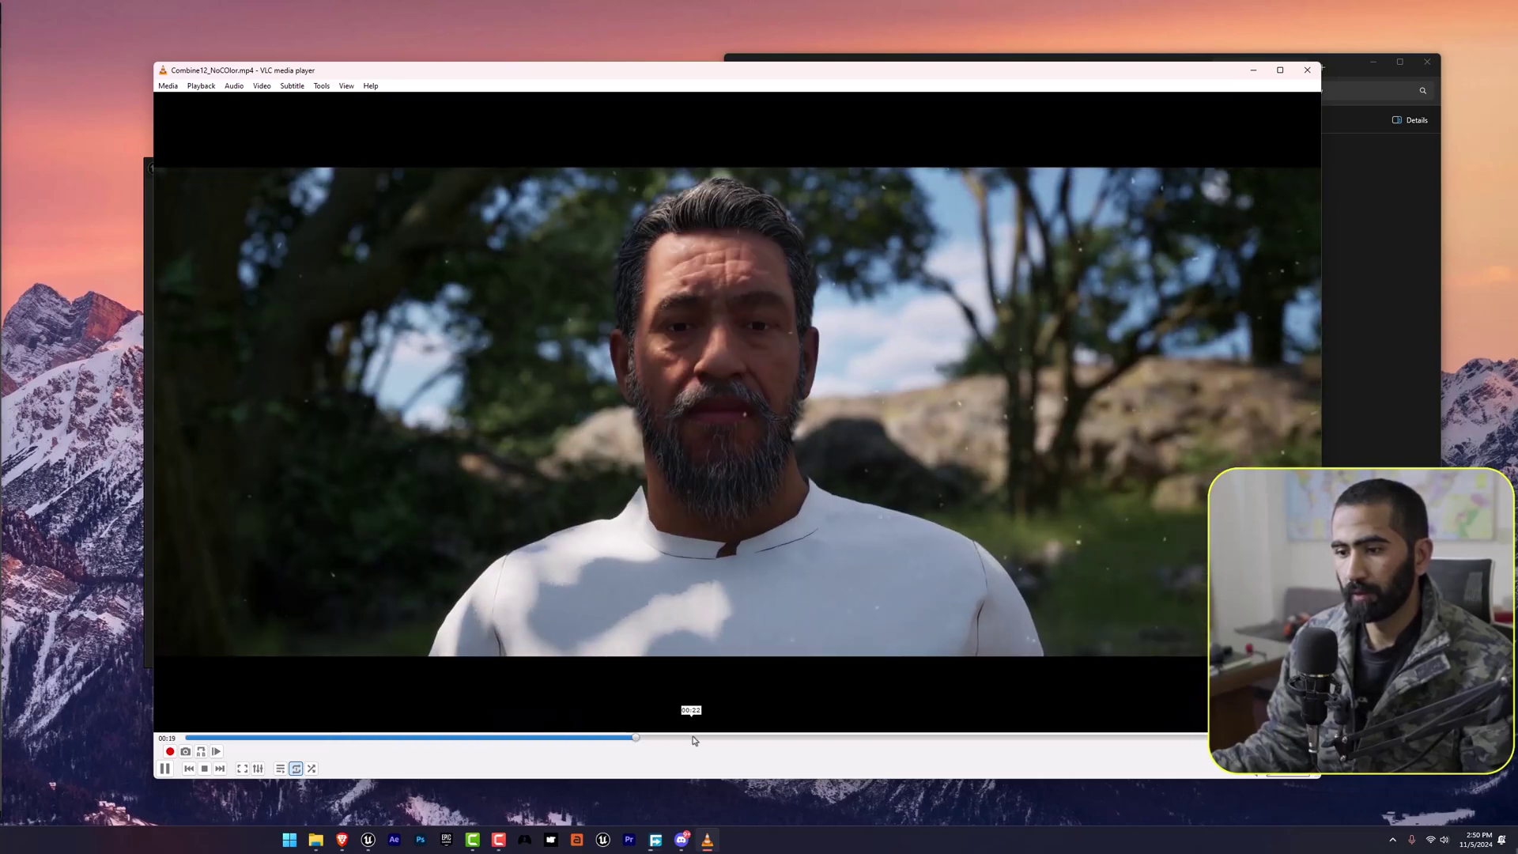
left_click(711, 737)
left_click(654, 737)
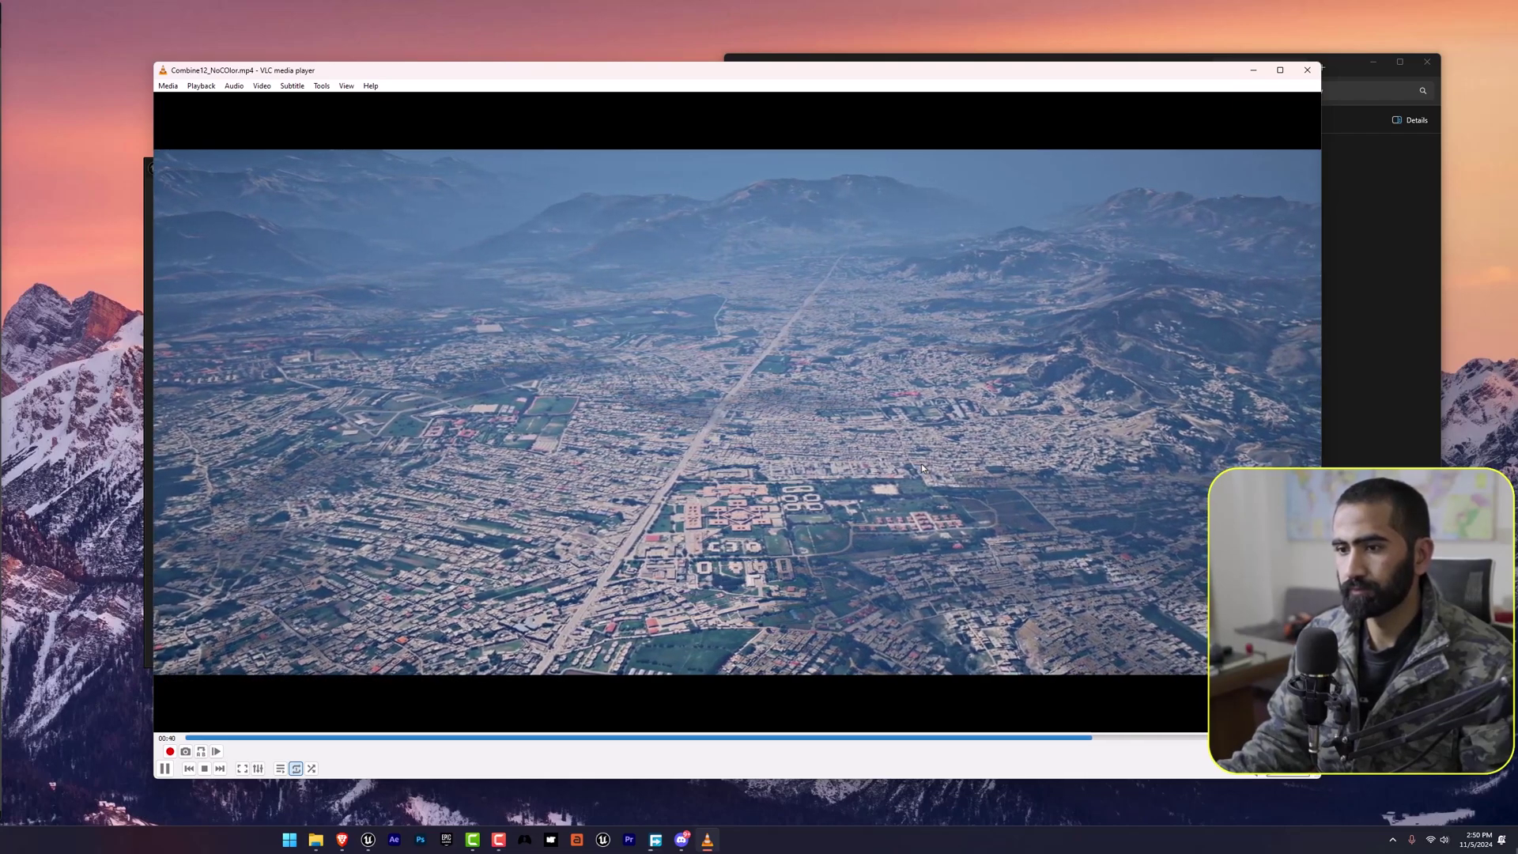
- Pause the video on the aerial city view and bring the Unreal Project Browser forward
key("space")
left_click(1254, 70)
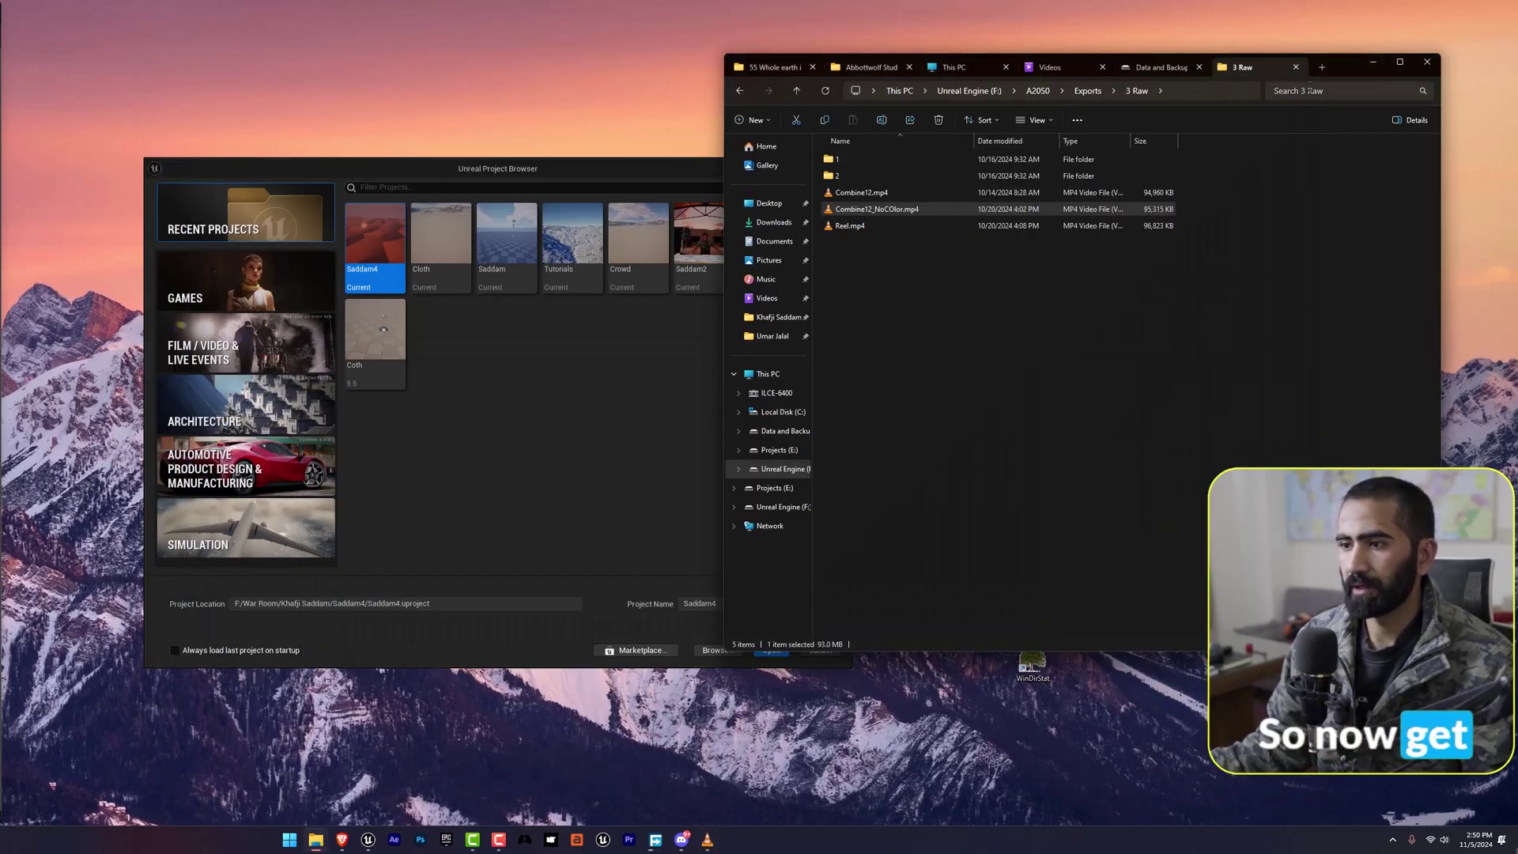
left_click(1374, 62)
left_click_drag(554, 169, 673, 126)
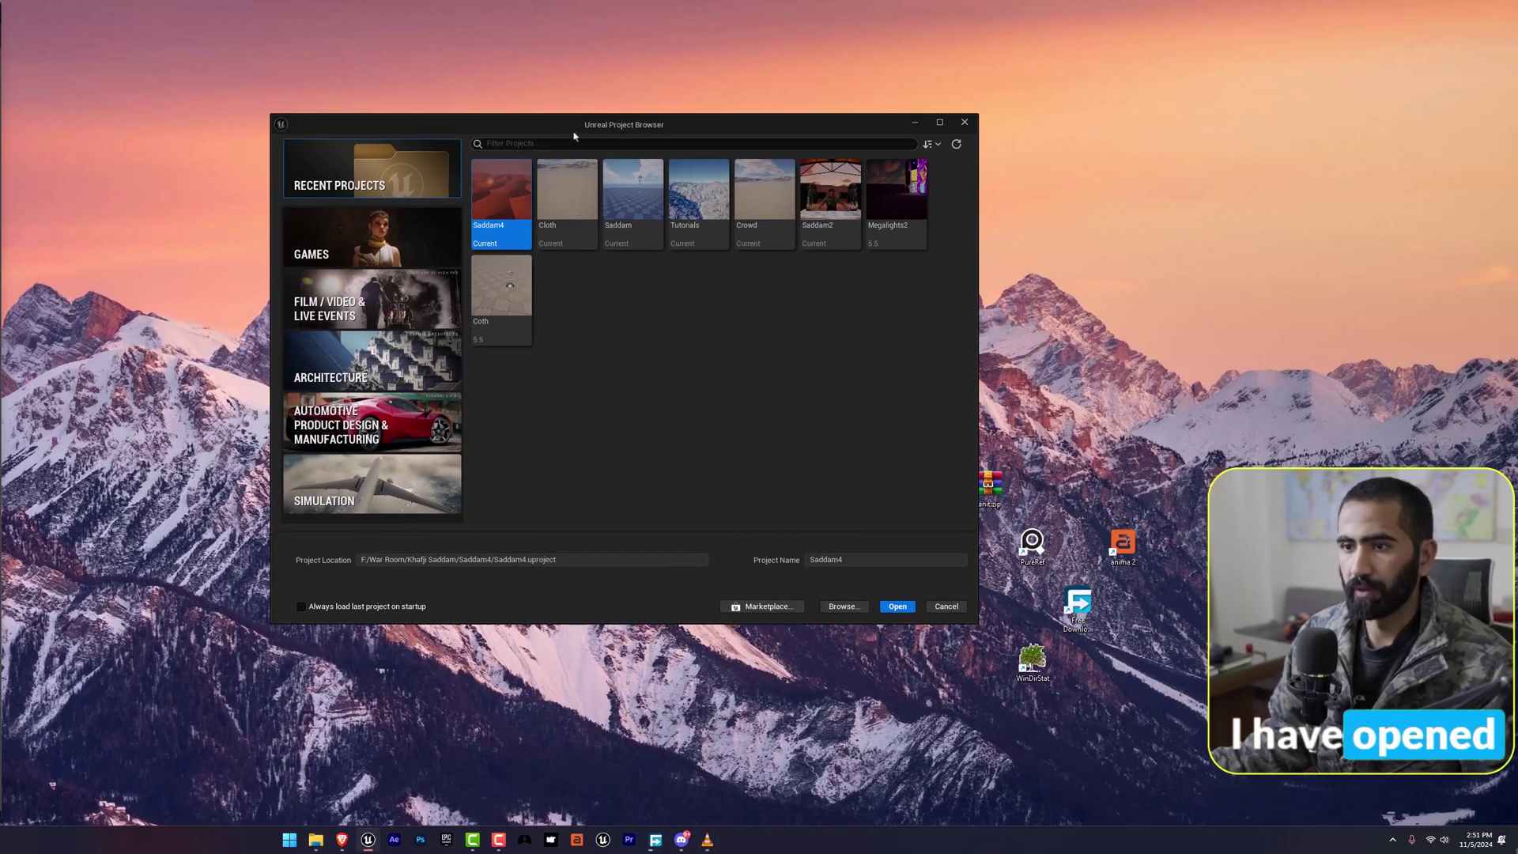
left_click_drag(578, 130, 590, 125)
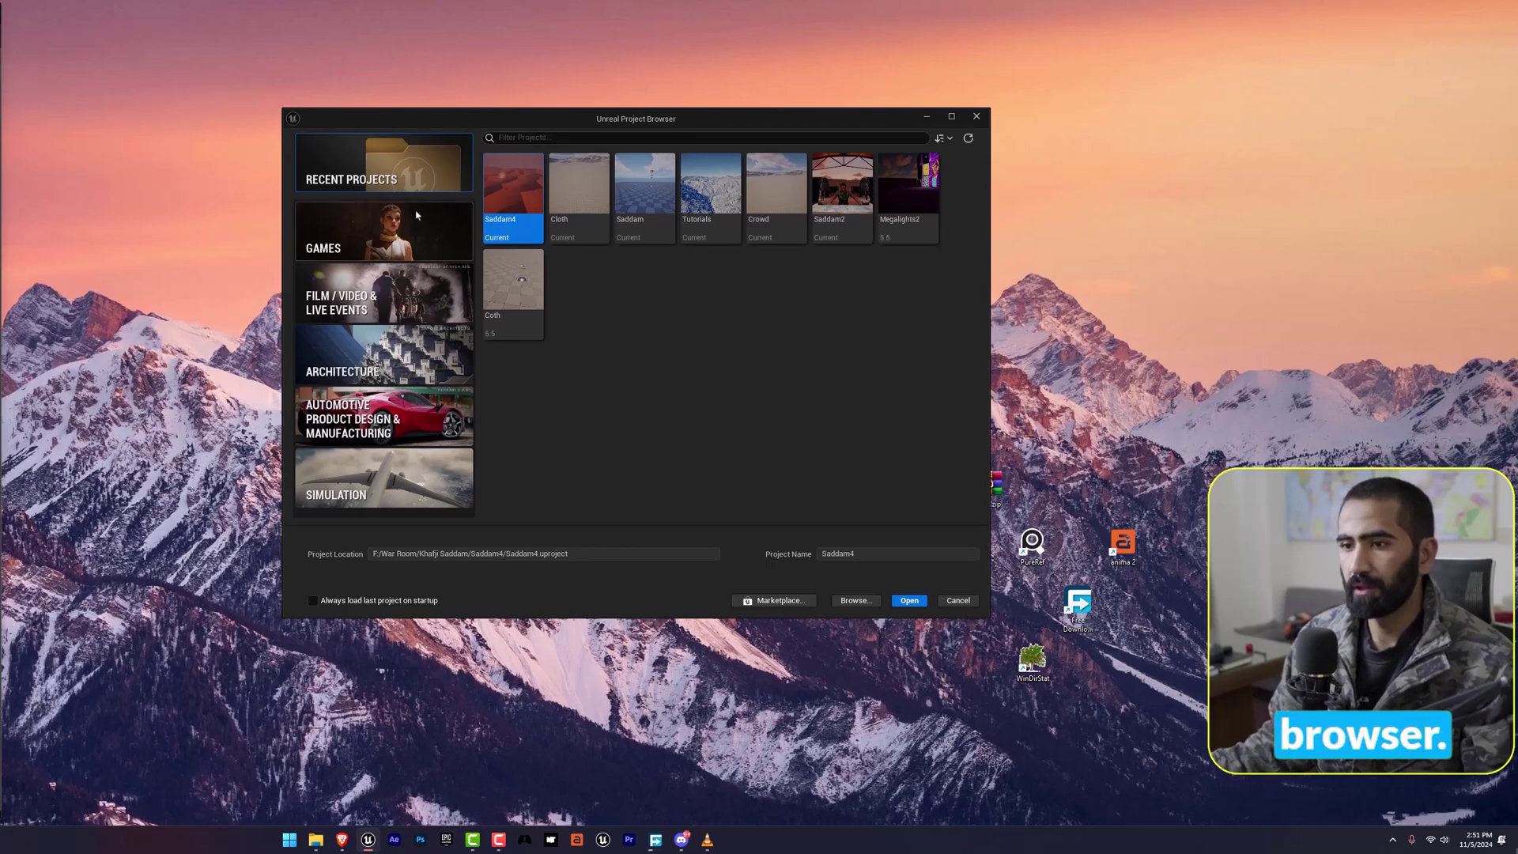
- Create a Games > Blank project named Cesium_1 in the Projects folder
left_click(387, 234)
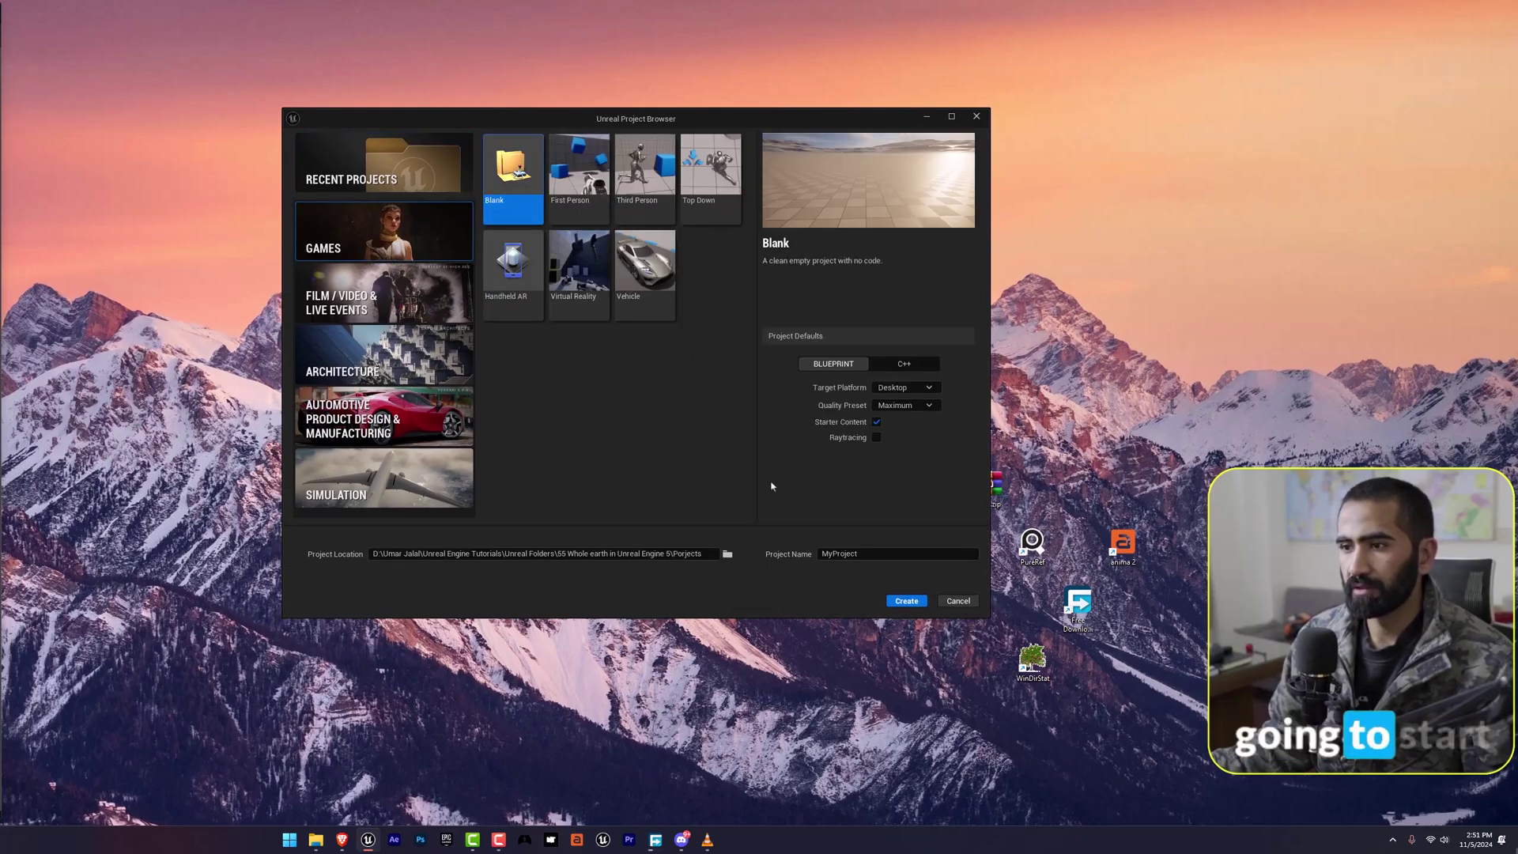
type("Cesium_1")
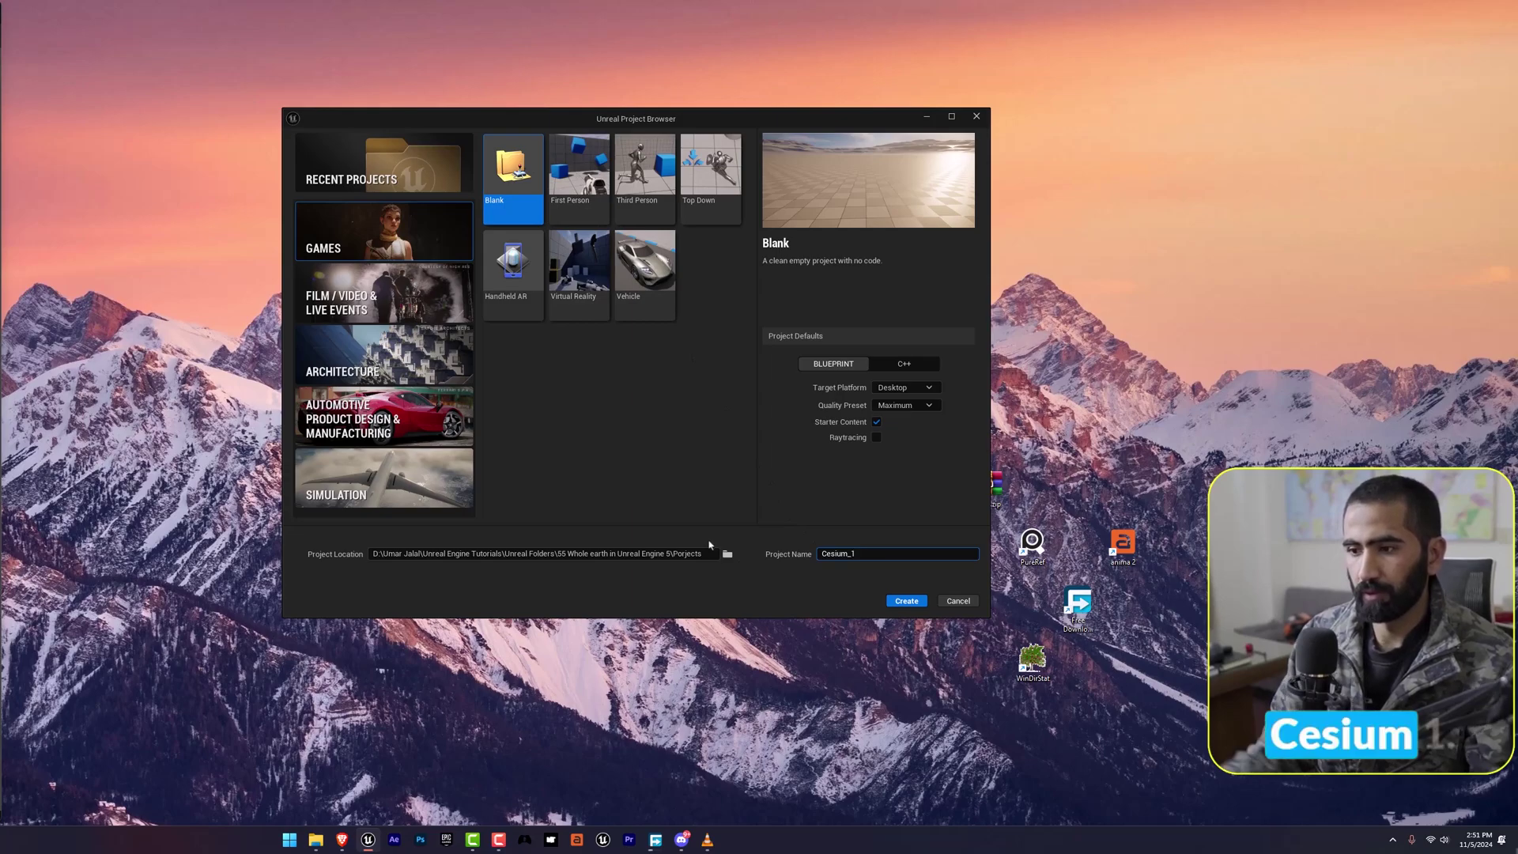
left_click(727, 554)
left_click(763, 145)
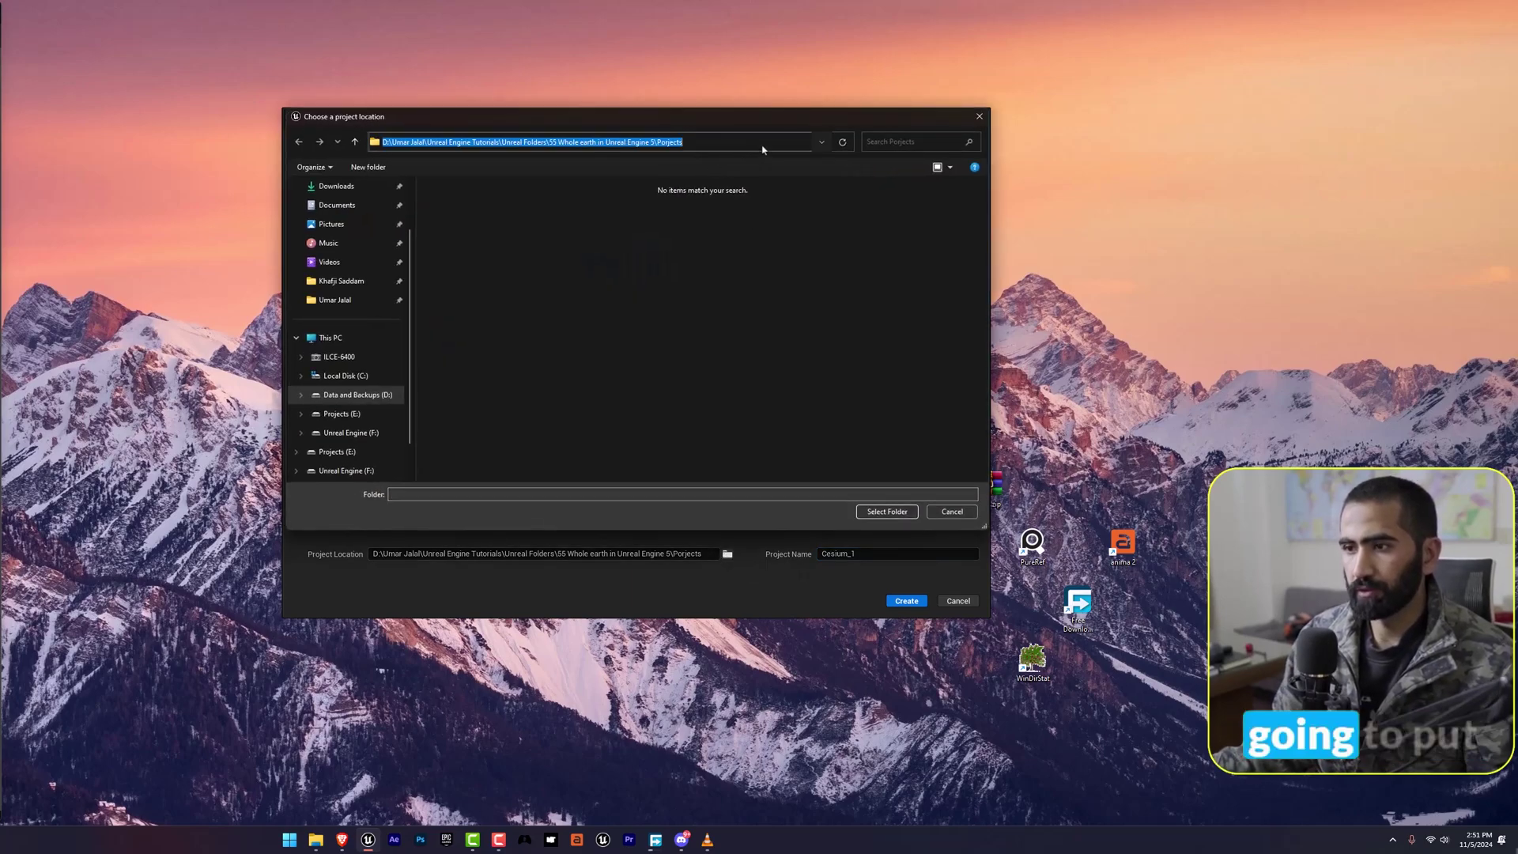
left_click(749, 273)
left_click(900, 513)
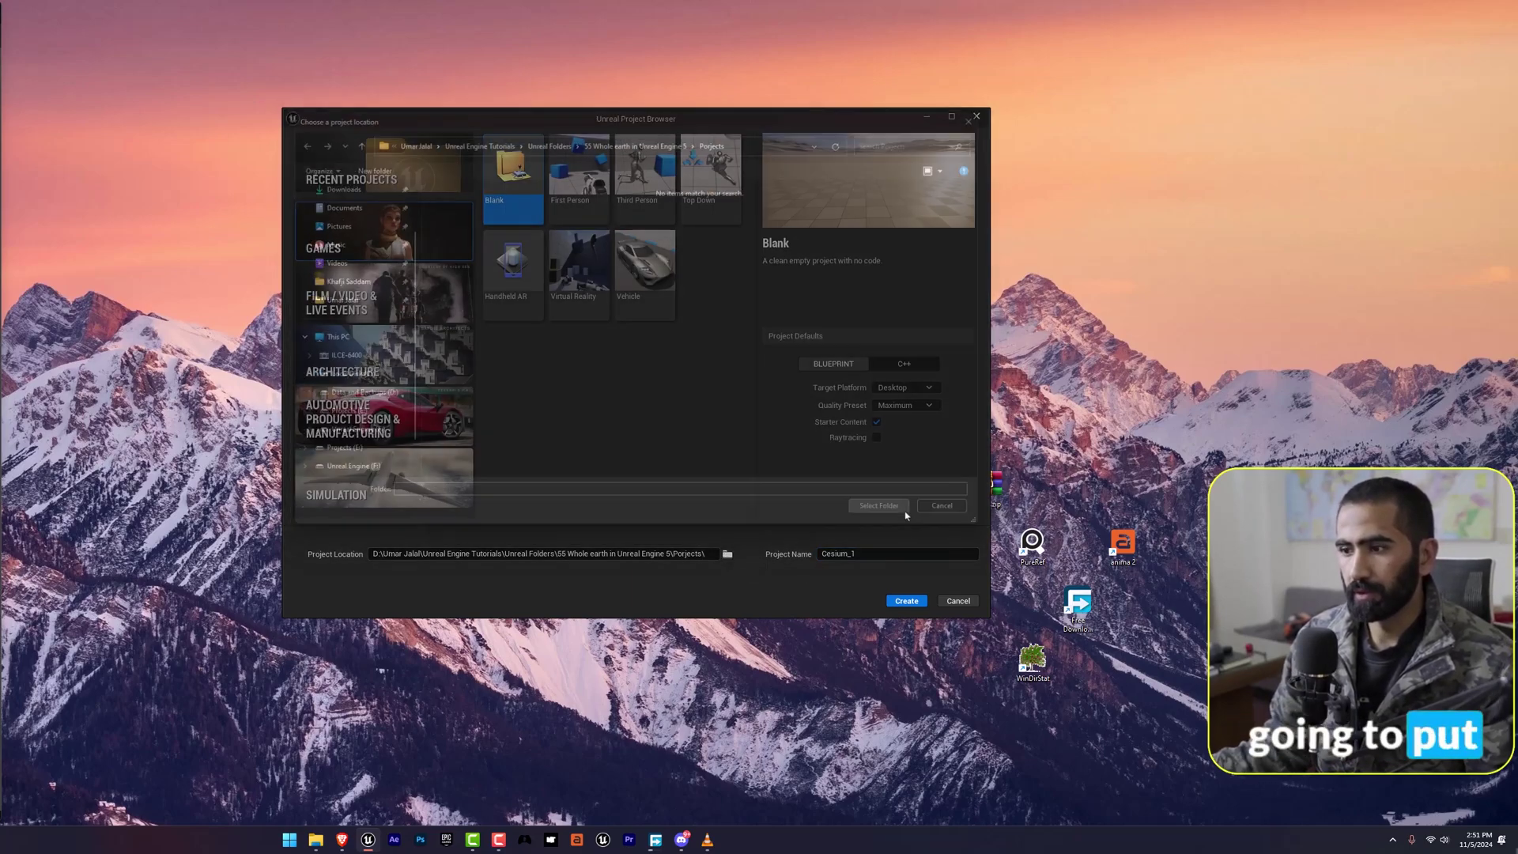
left_click(908, 601)
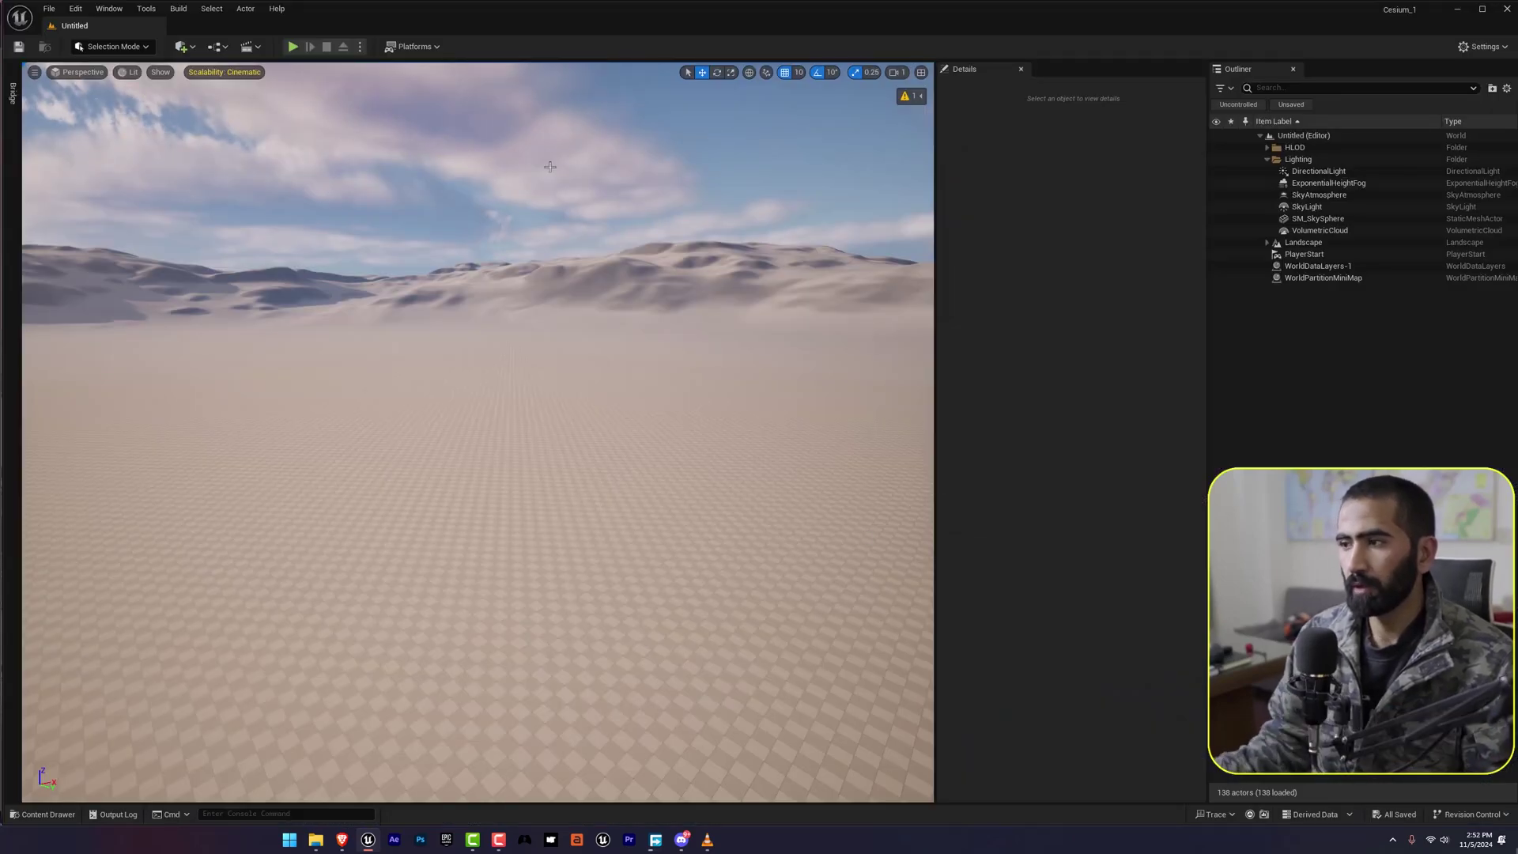
- Create a new Empty Level from the File menu
left_click(49, 8)
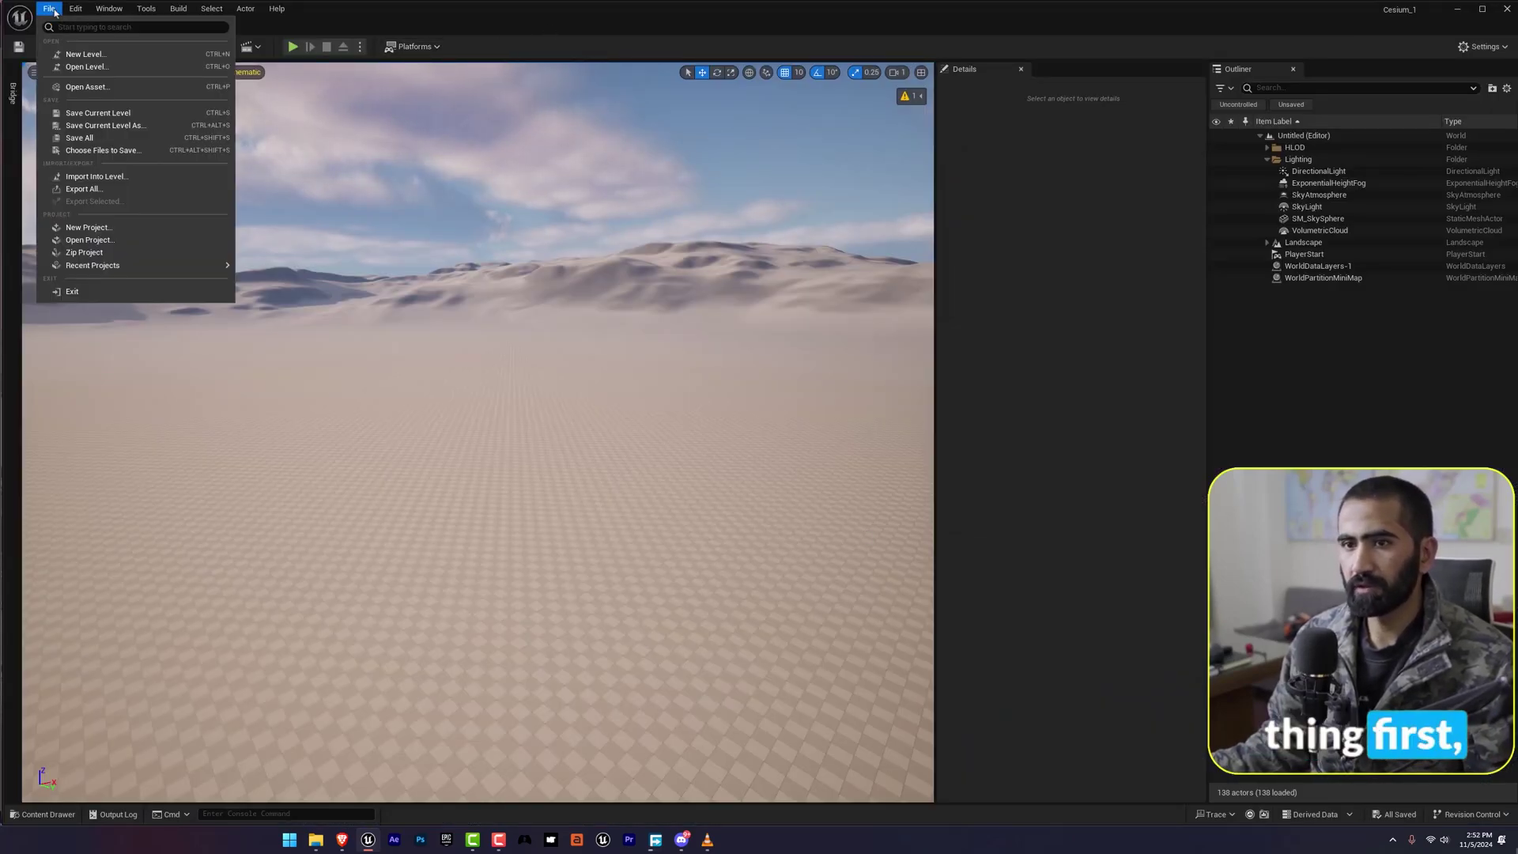
left_click(73, 61)
double_click(559, 373)
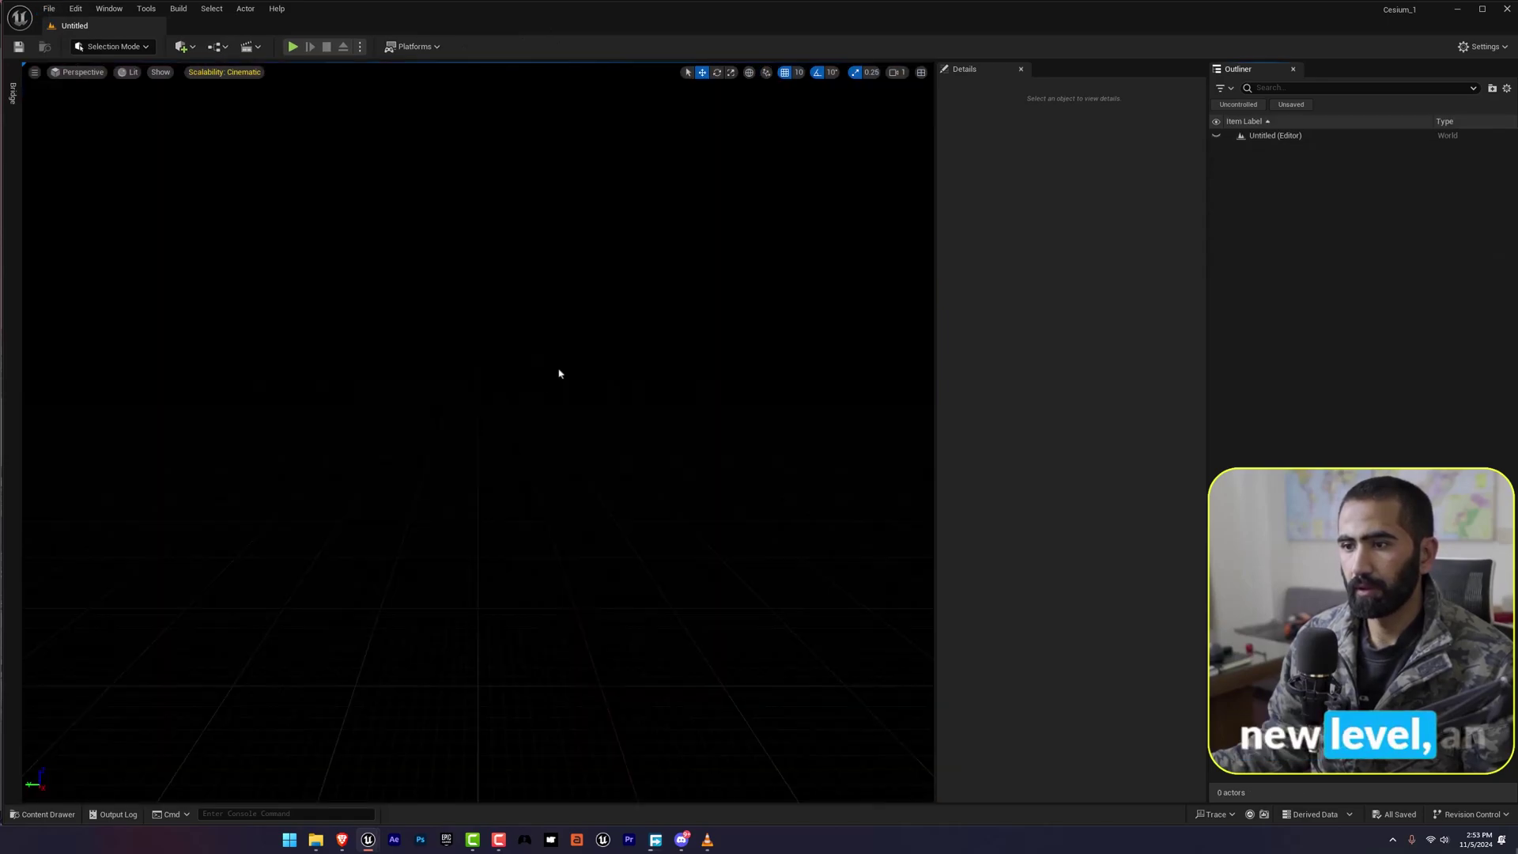
- Enable the Cesium for Unreal plugin in Edit > Plugins and restart the editor
left_click(75, 8)
left_click(127, 209)
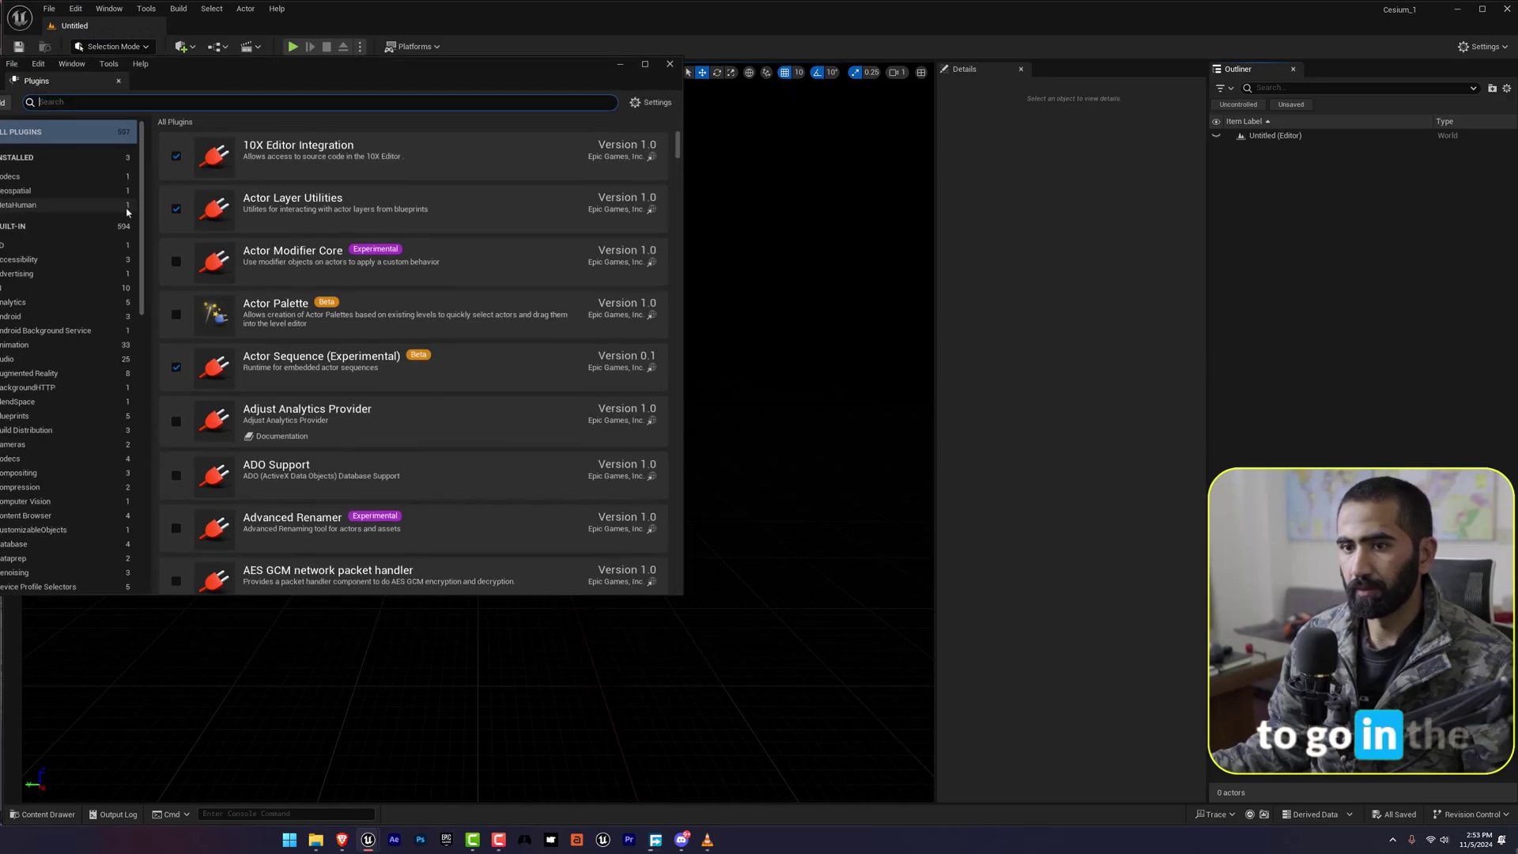
type("c")
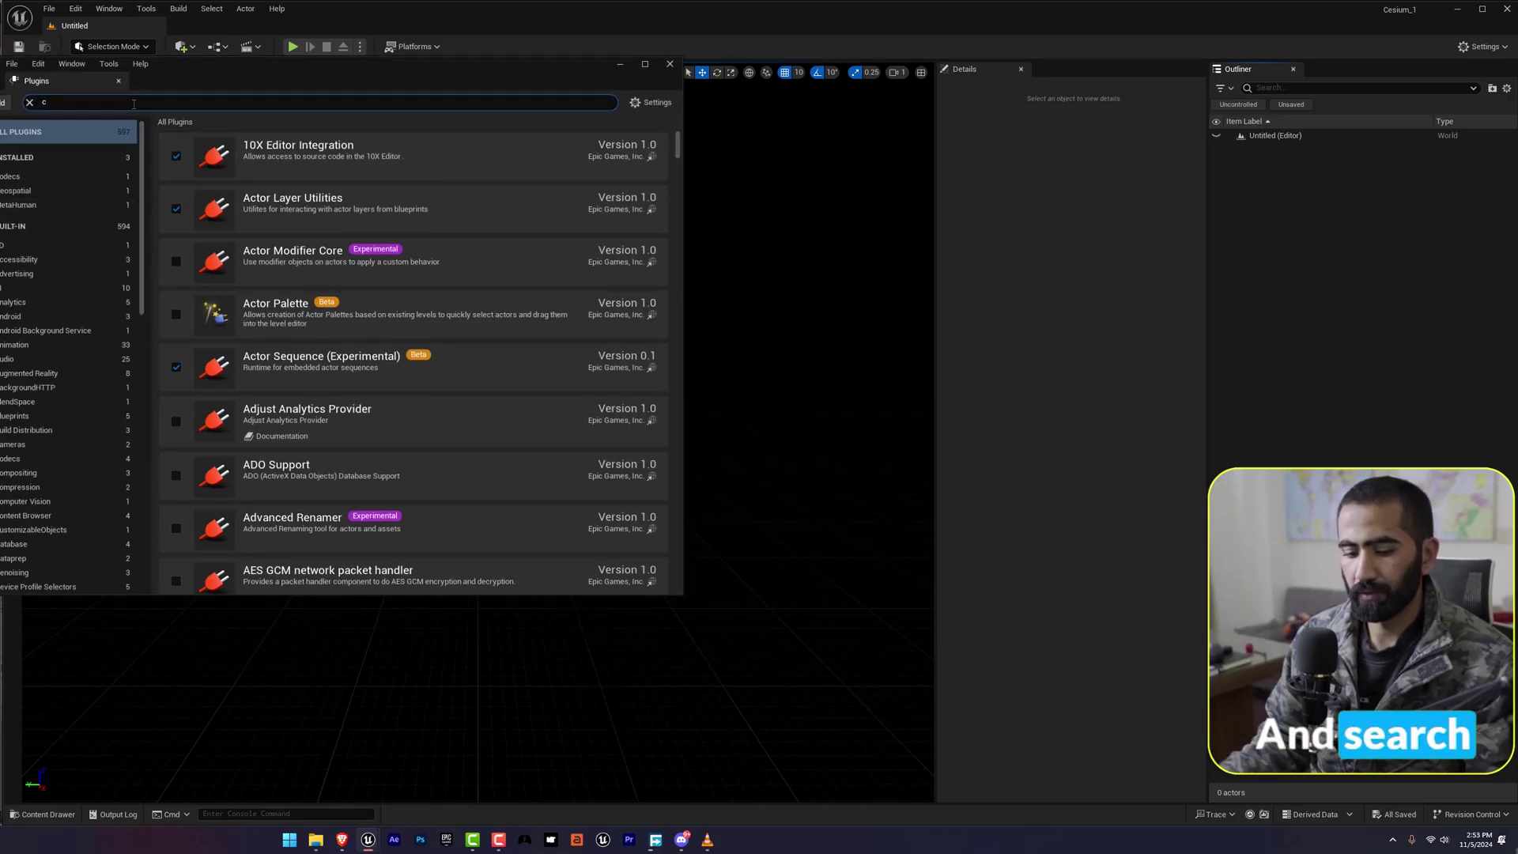
type("esium")
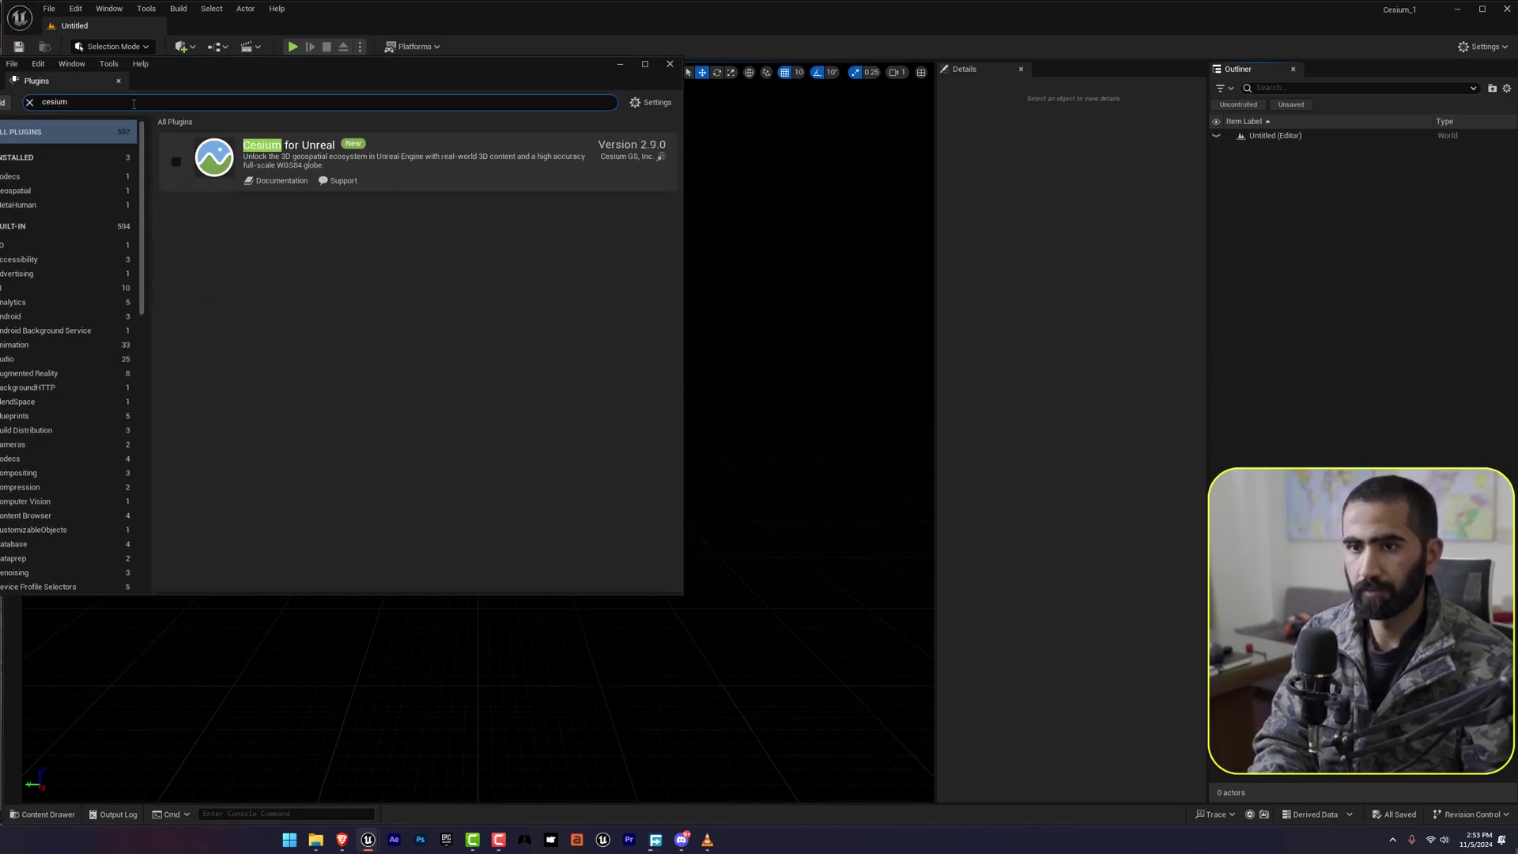
left_click(176, 161)
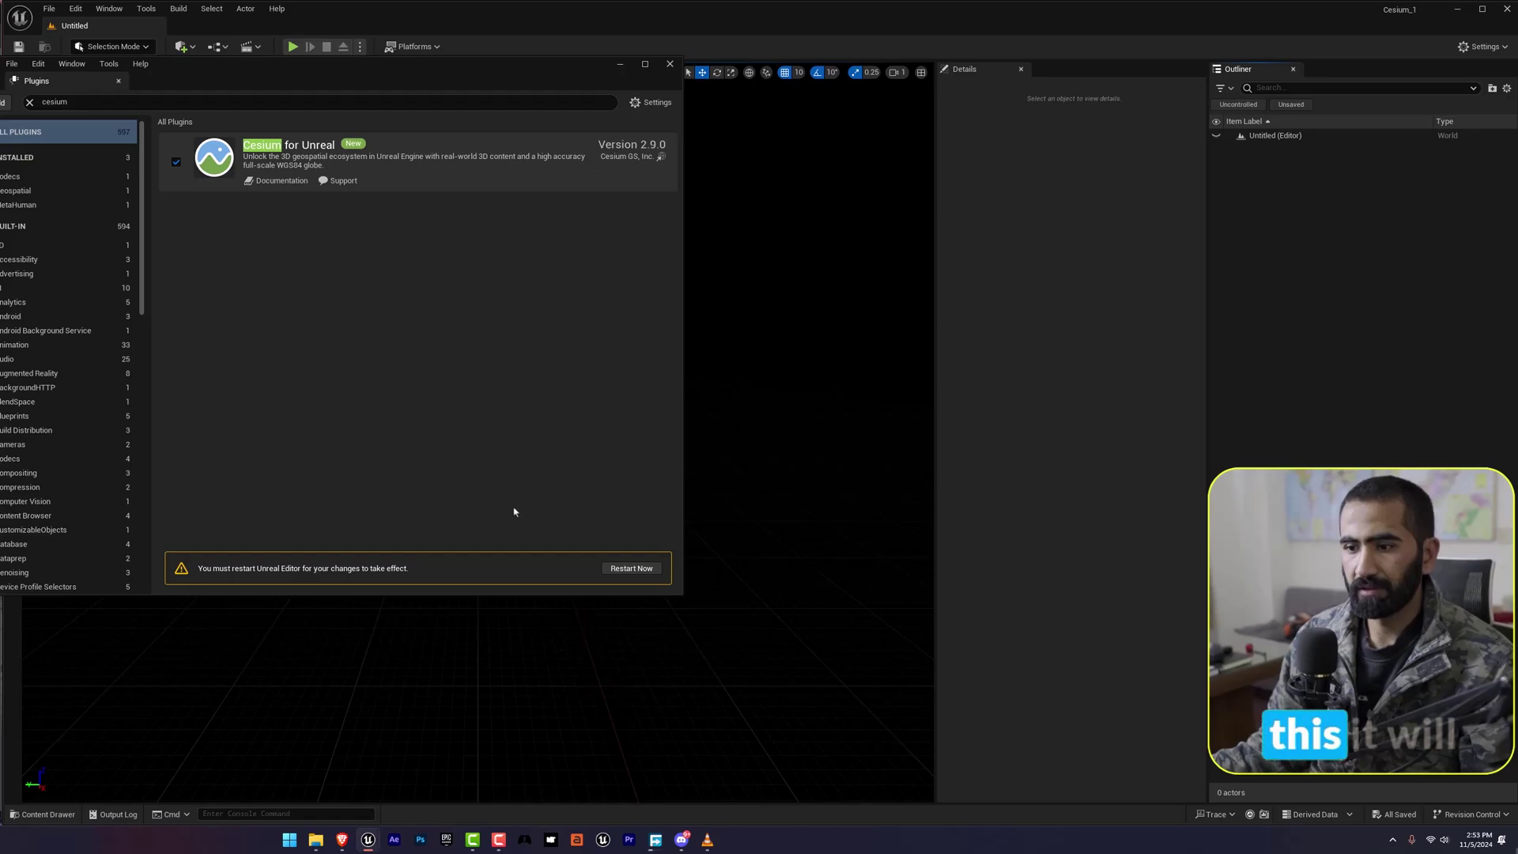
left_click(632, 568)
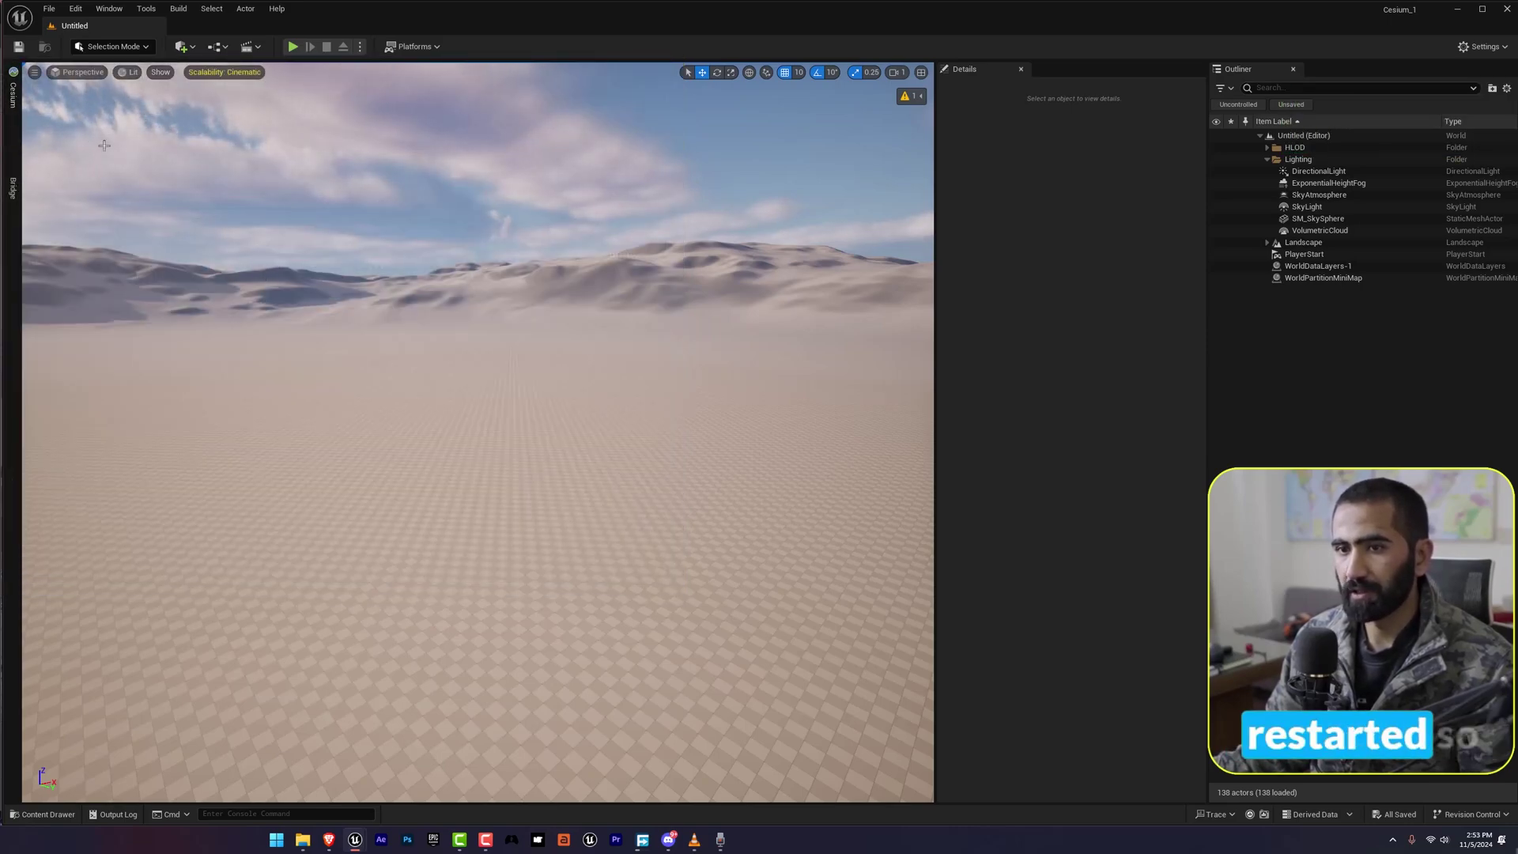
- Dock the Cesium panel open on the left via the Window menu
left_click(13, 95)
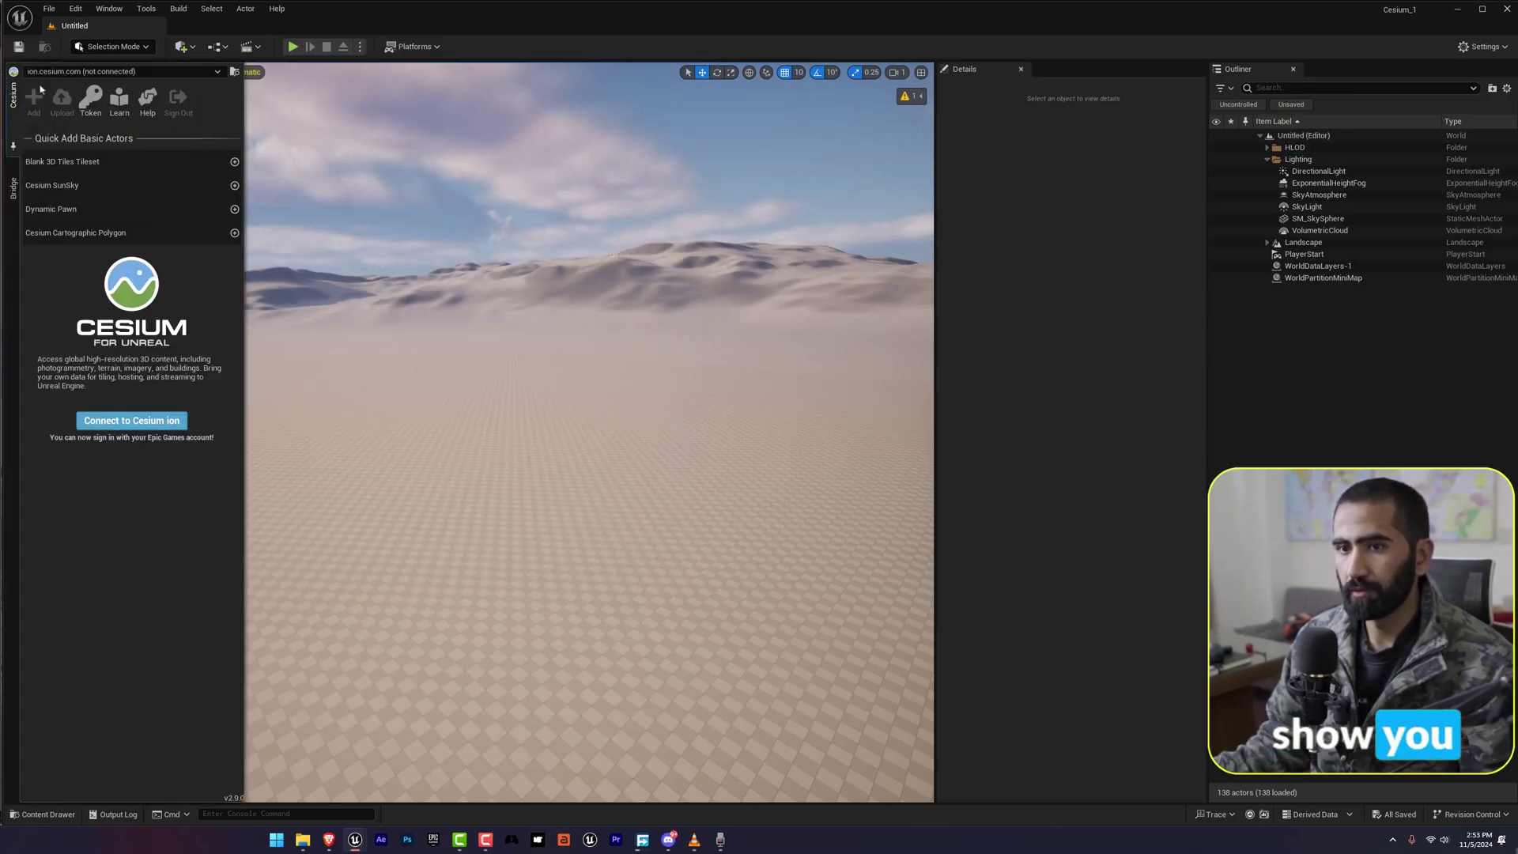
left_click(14, 97)
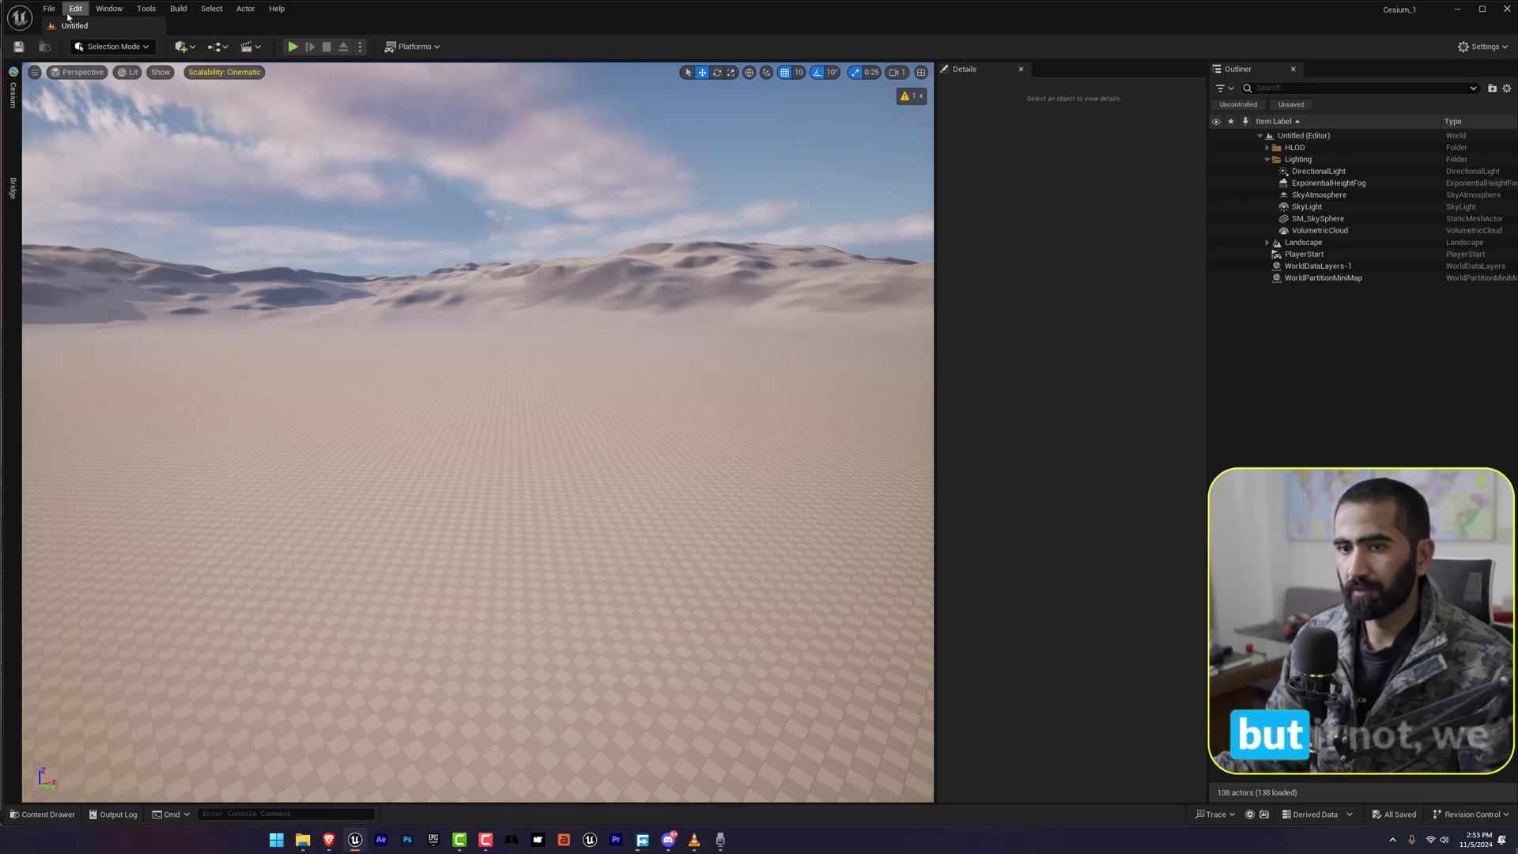
left_click(110, 9)
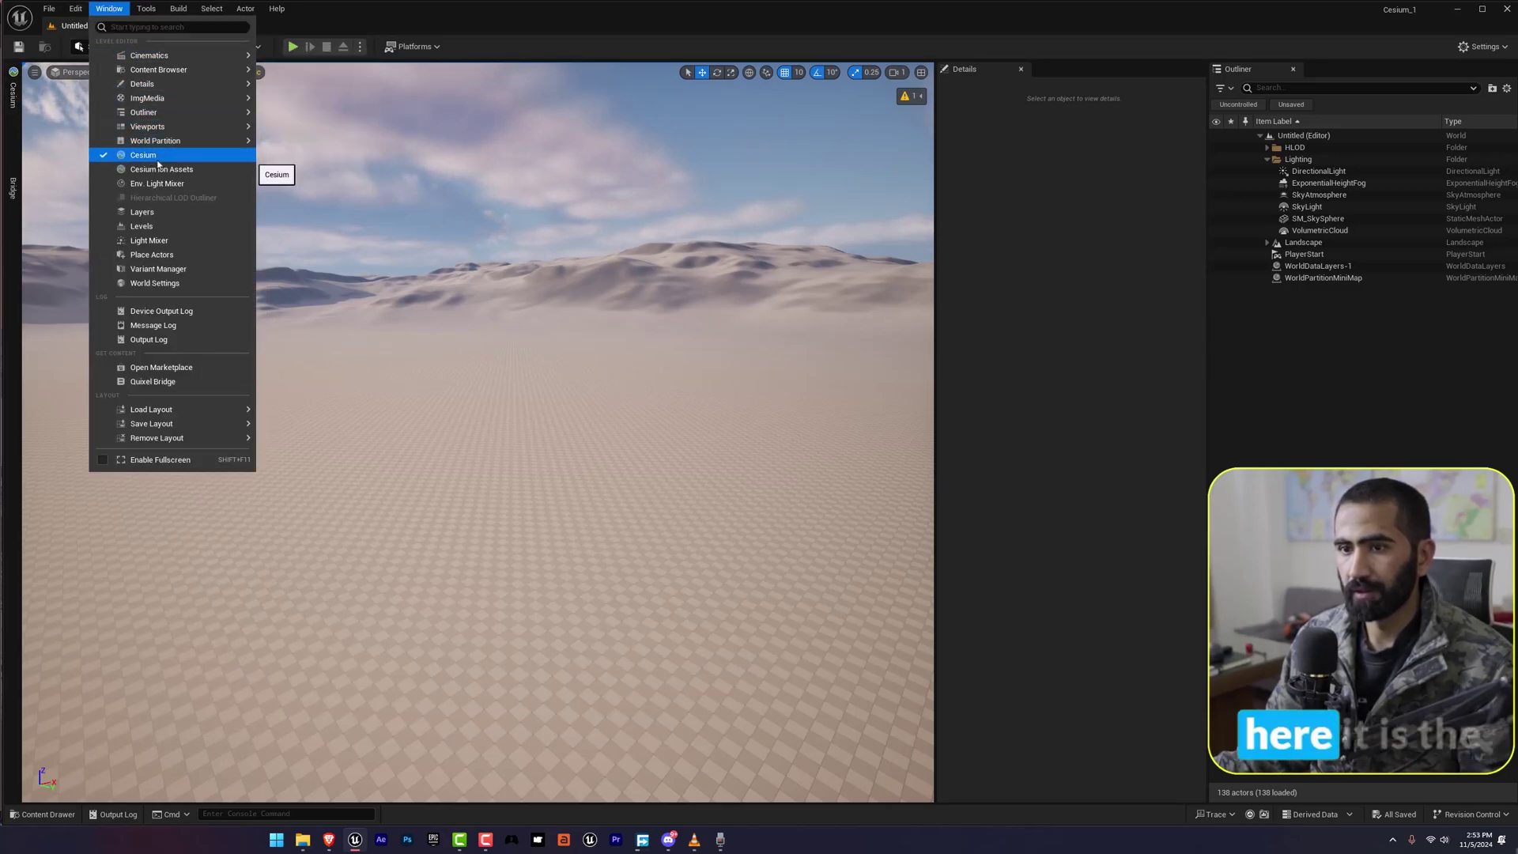
left_click(14, 94)
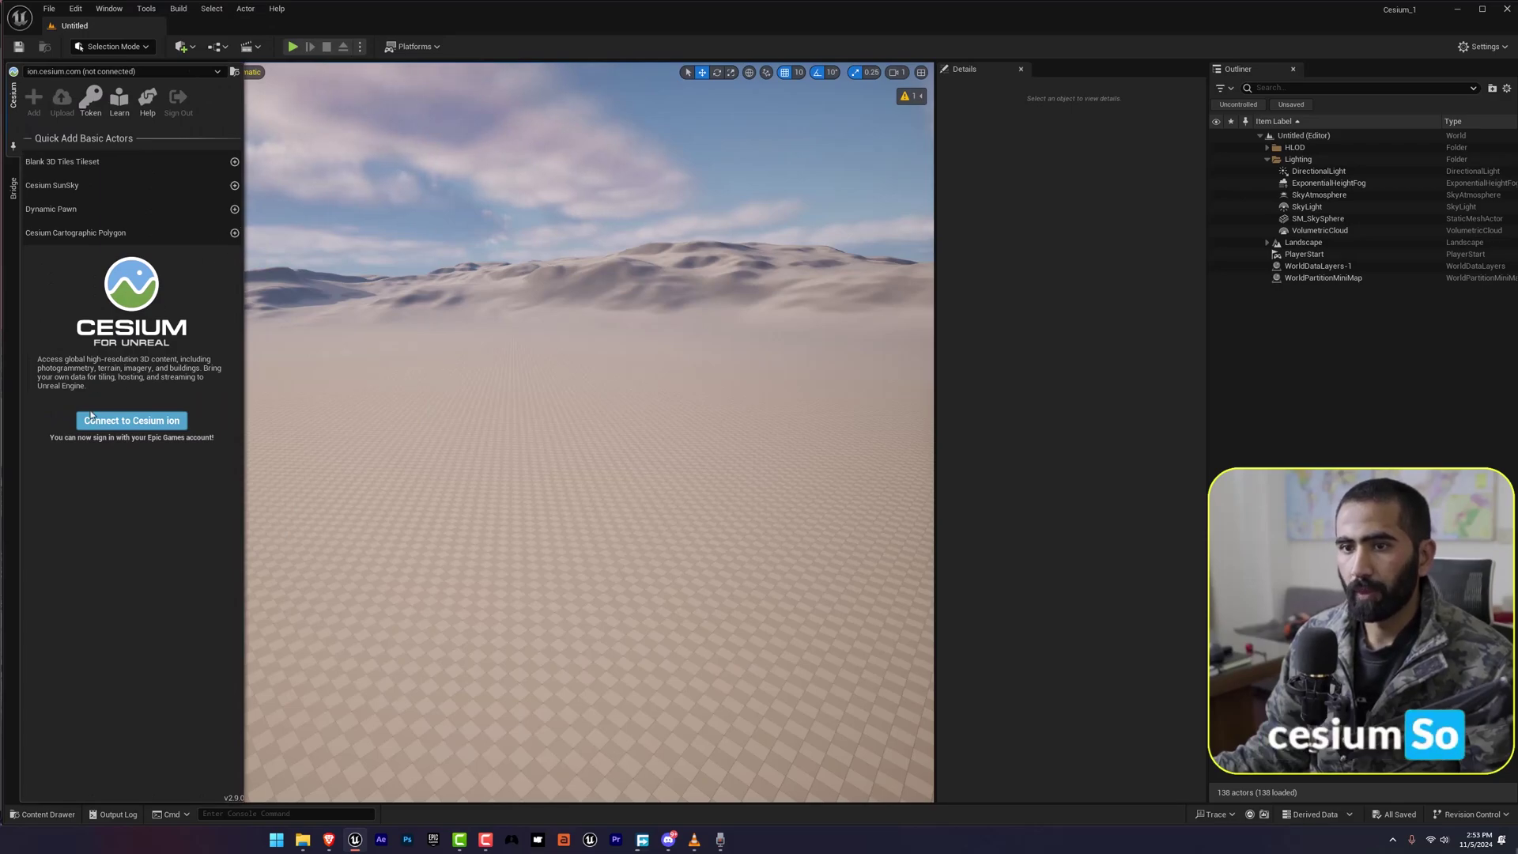
- Connect to Cesium ion and allow Cesium for Unreal's requested permissions in the browser
left_click(133, 421)
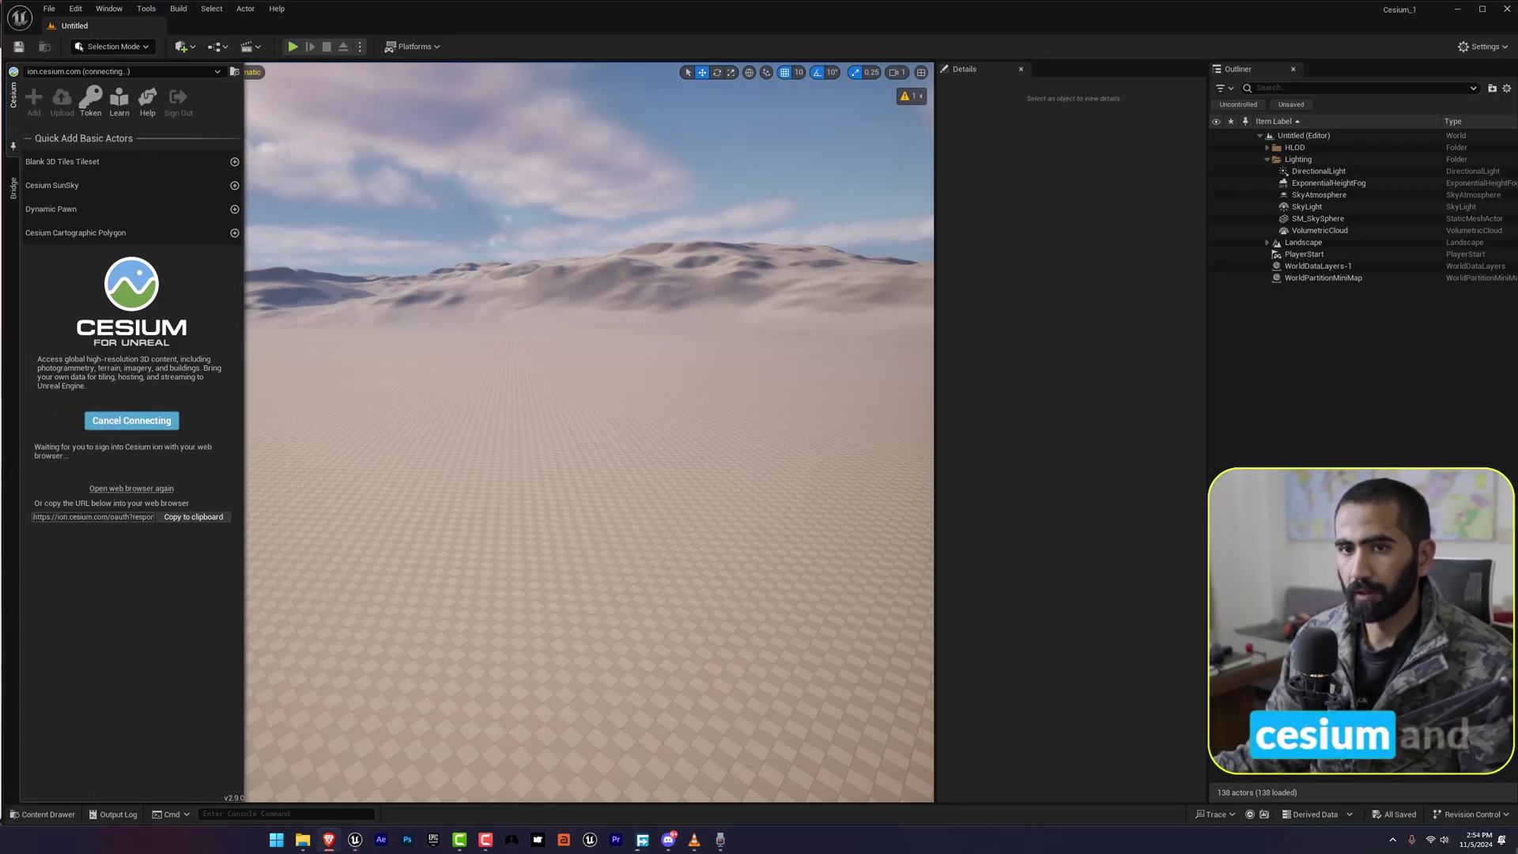
left_click_drag(214, 89, 752, 98)
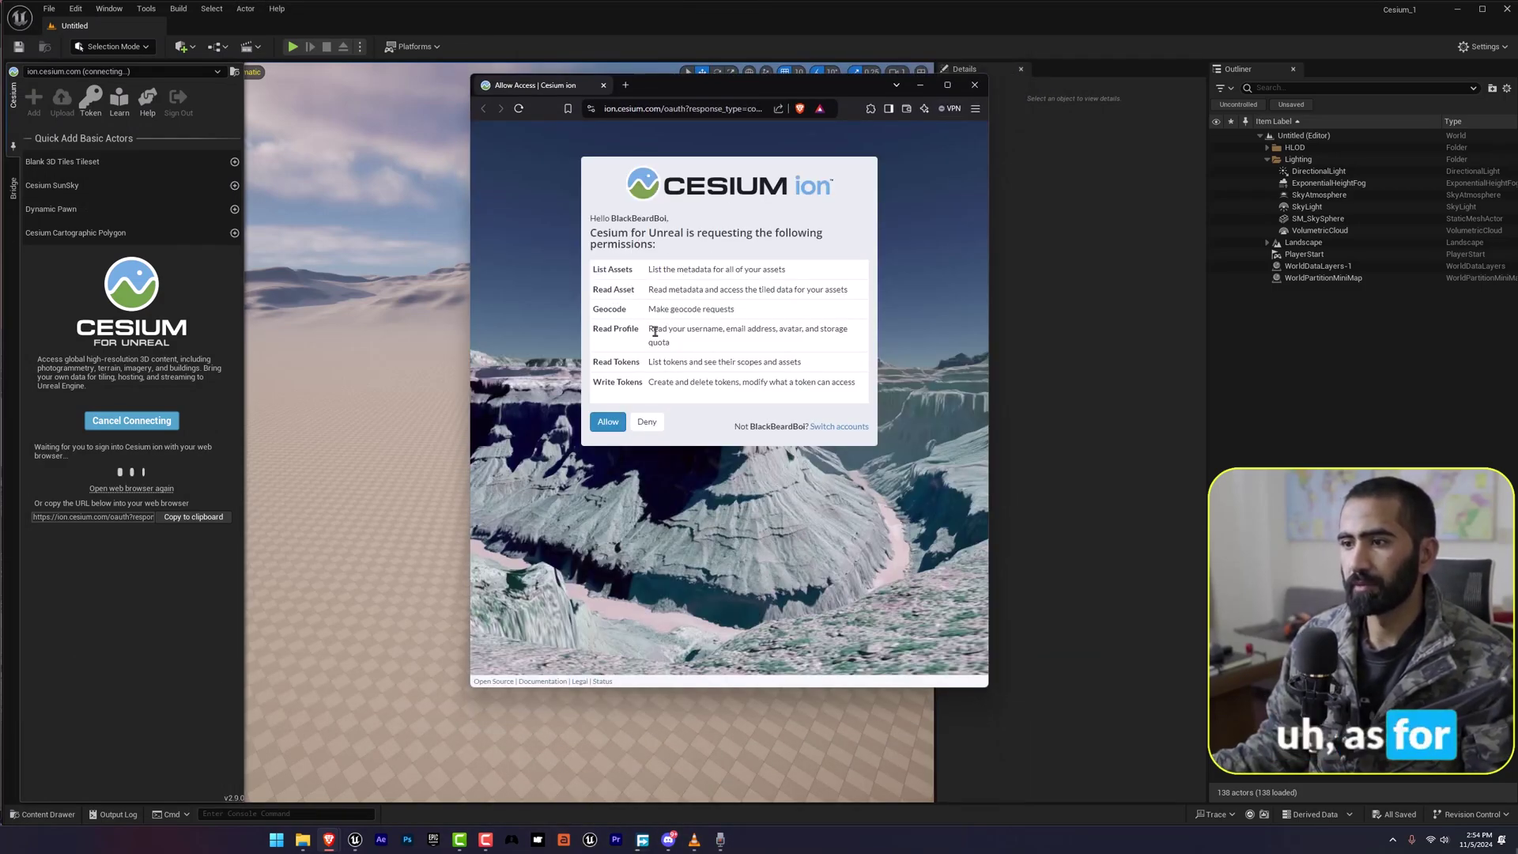
left_click_drag(752, 430, 797, 428)
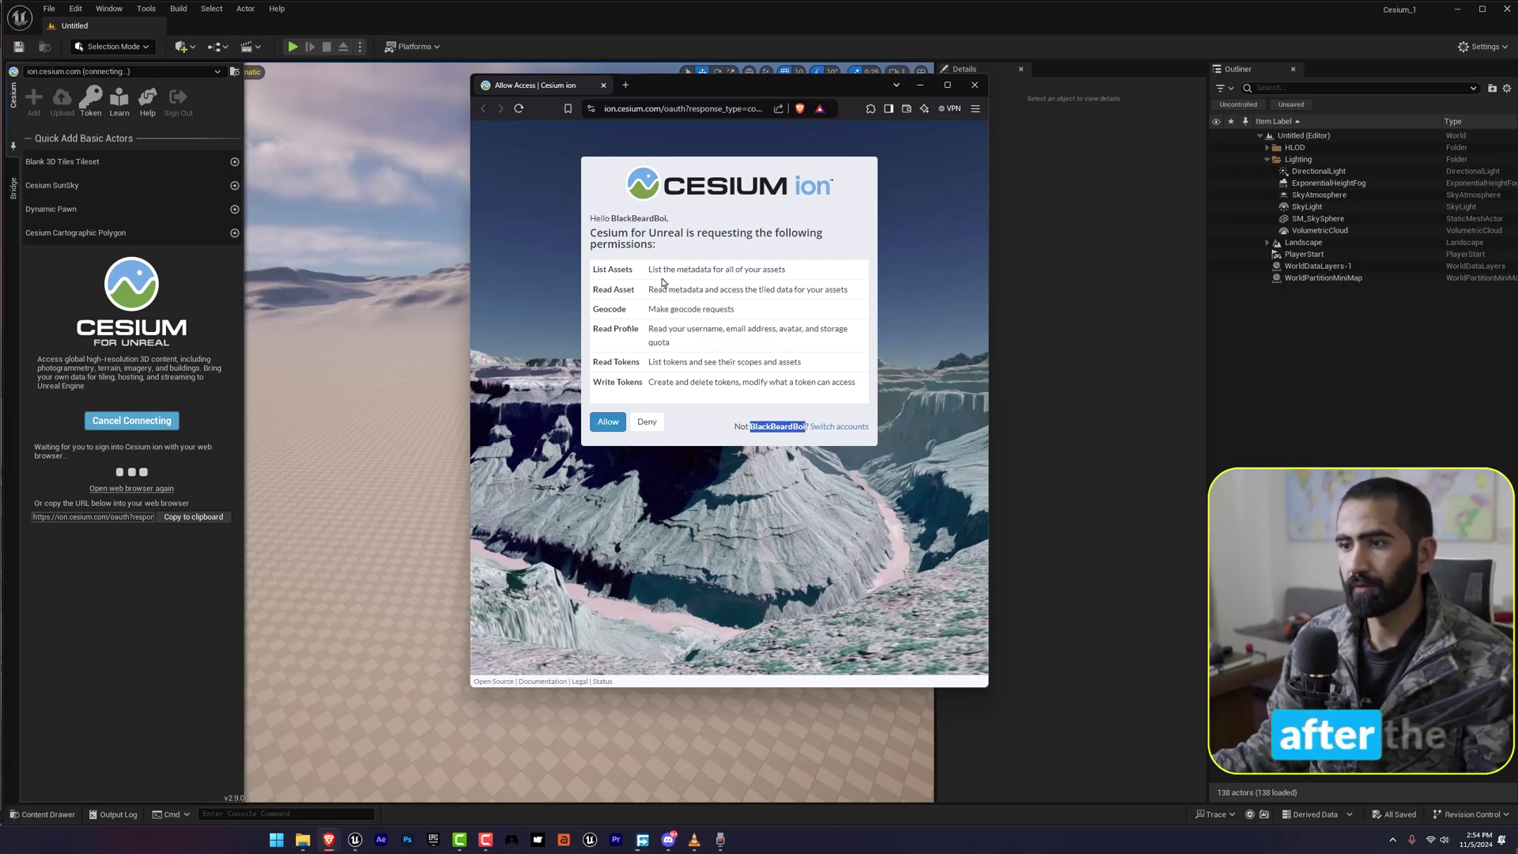
left_click(686, 393)
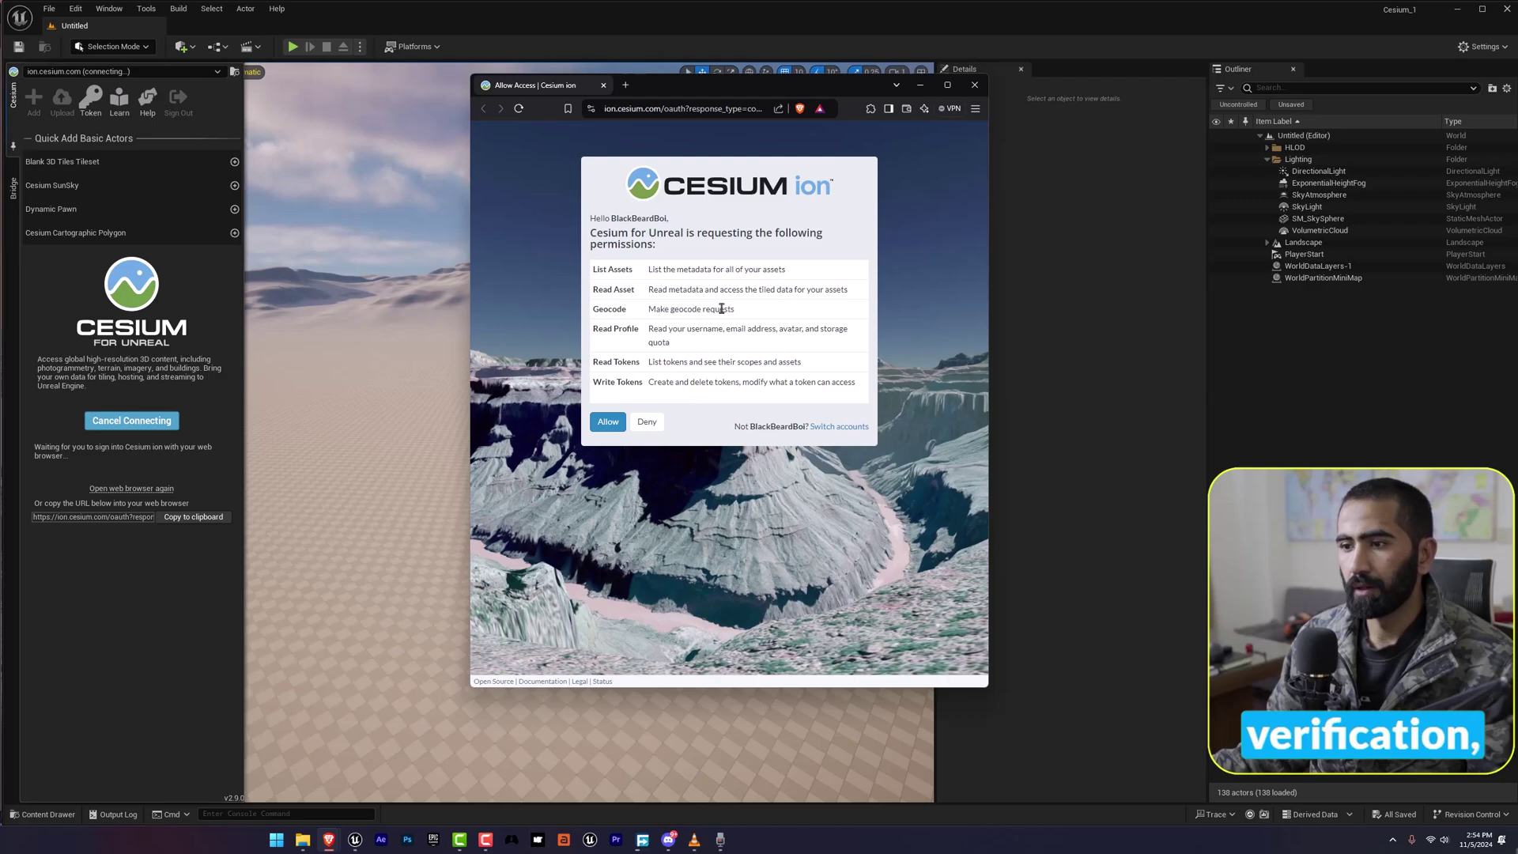
left_click(606, 424)
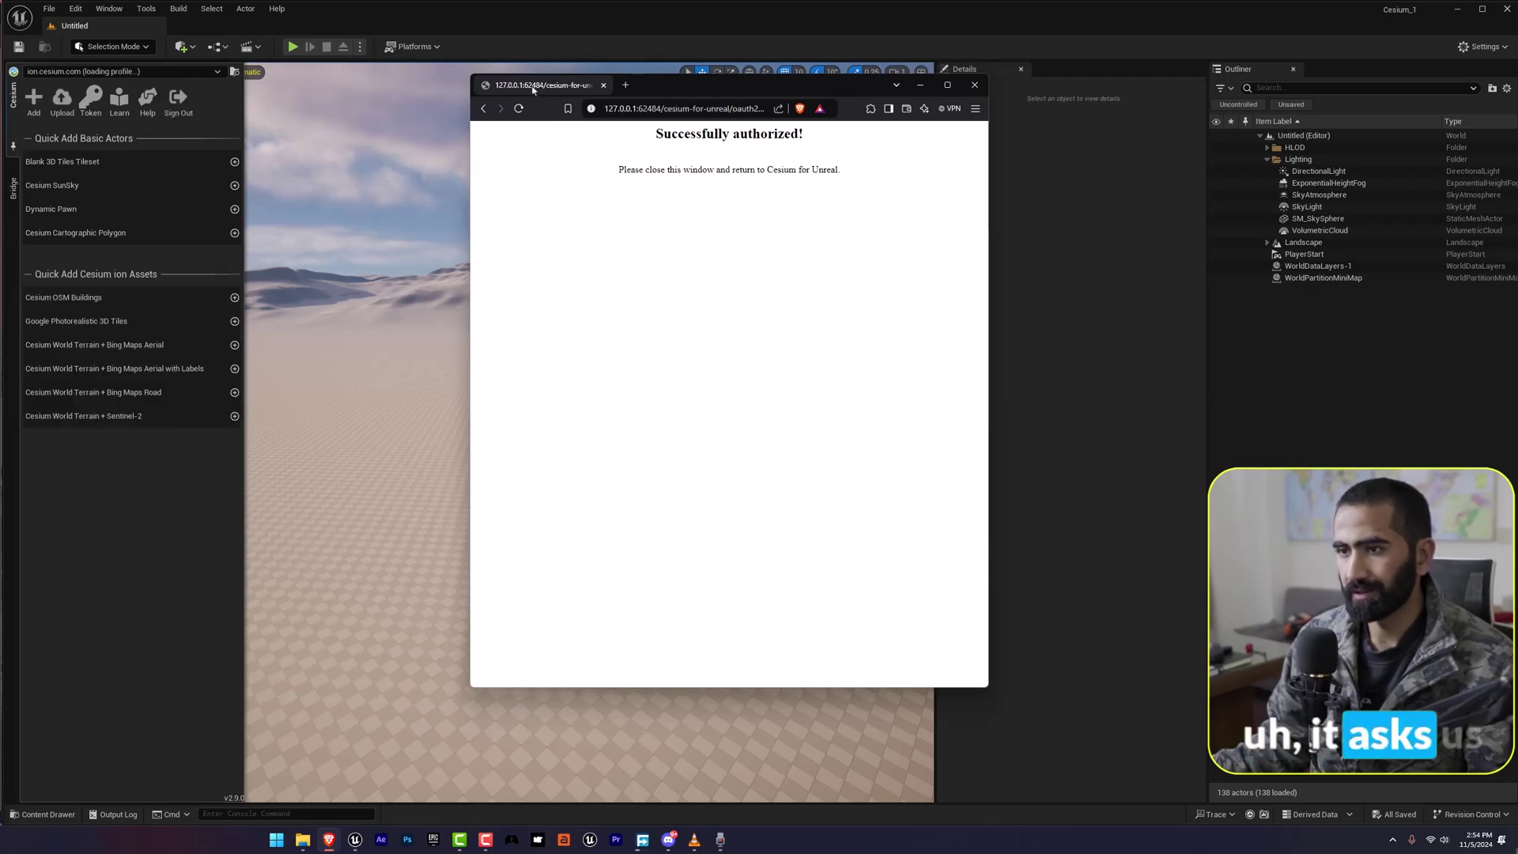
- Close the authorization browser and create a new Empty Level
middle_click(532, 89)
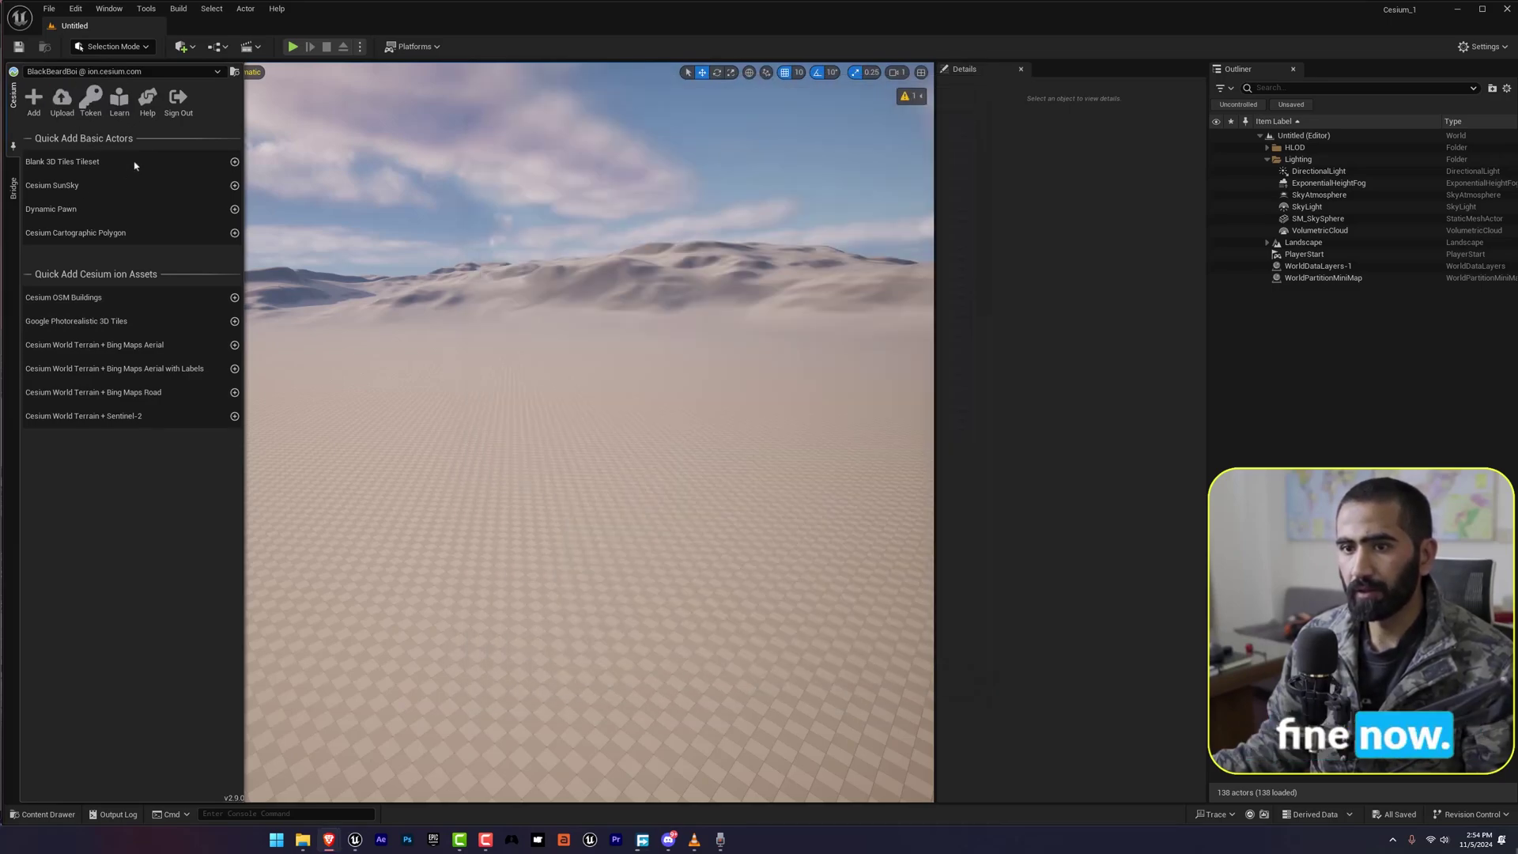
left_click(49, 10)
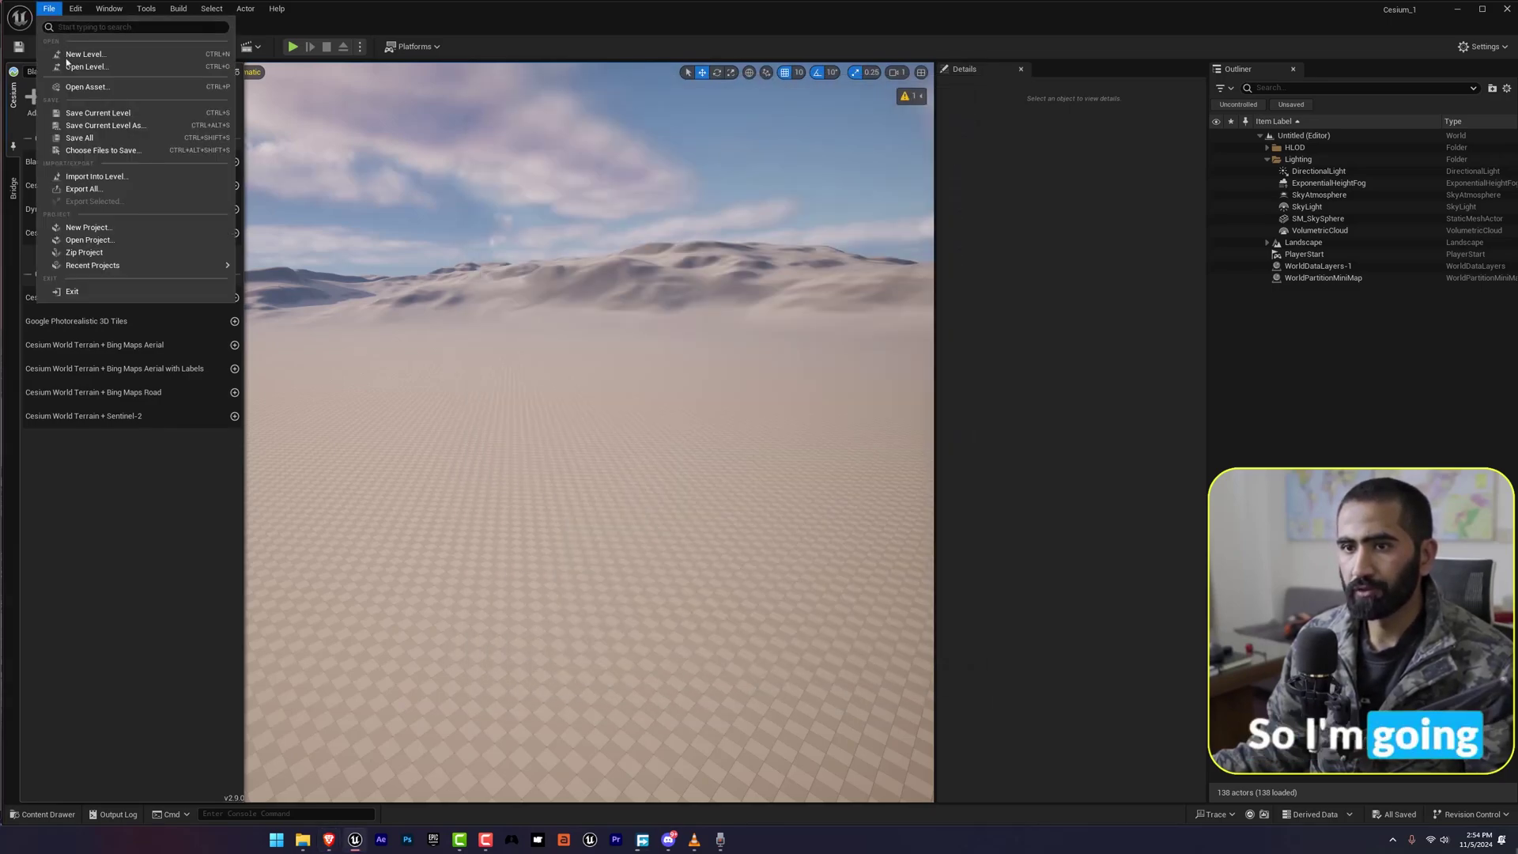
left_click(68, 55)
left_click(575, 347)
left_click(443, 348)
left_click(561, 362)
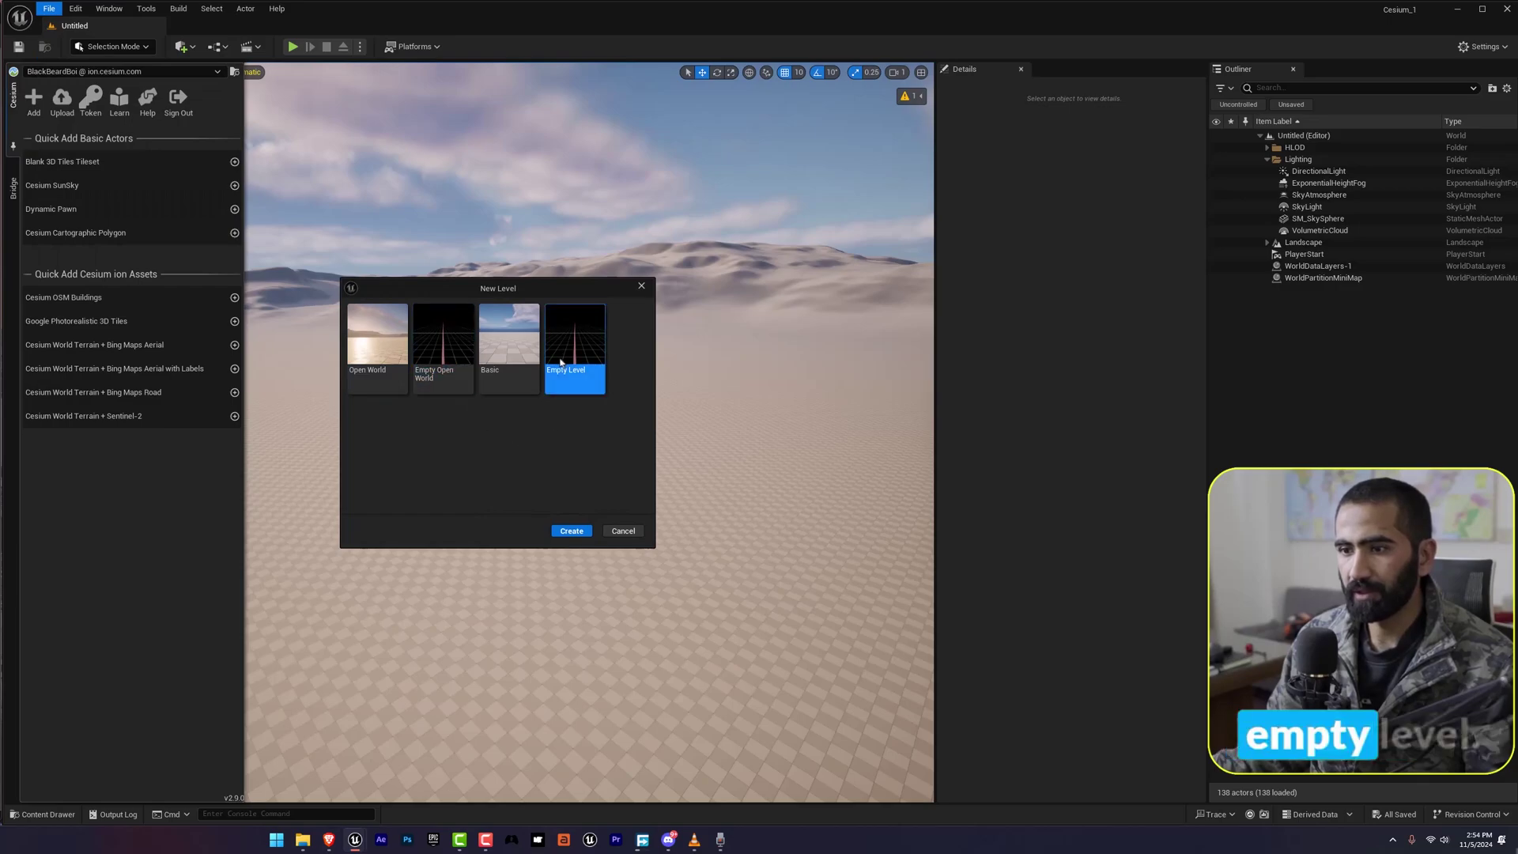
double_click(560, 362)
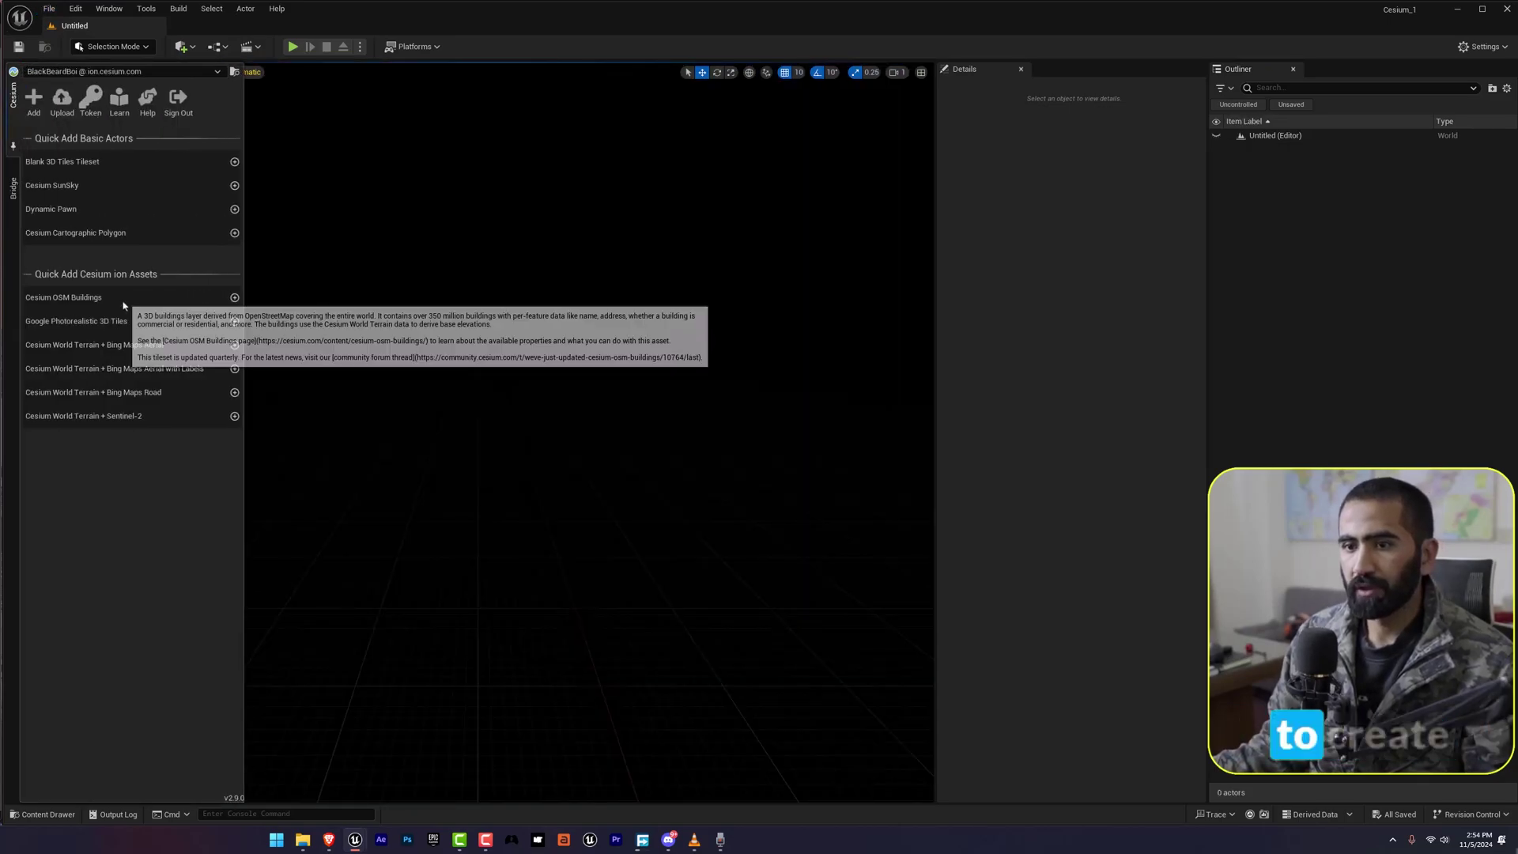
- Add a Cesium SunSky to the level and move the camera to see the blue sky
left_click(235, 185)
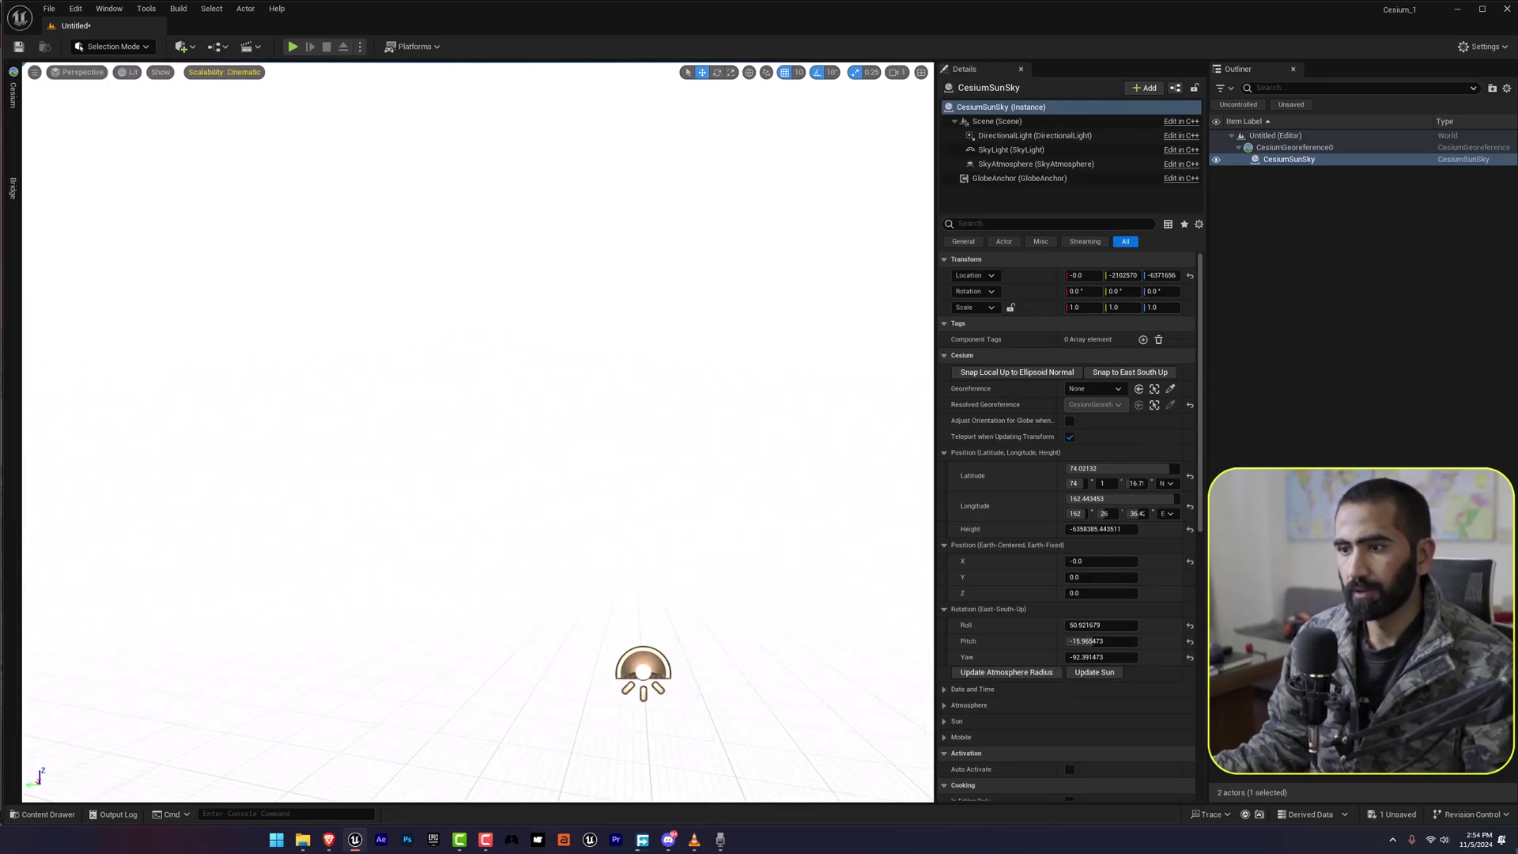
right_click_drag(477, 431, 559, 451)
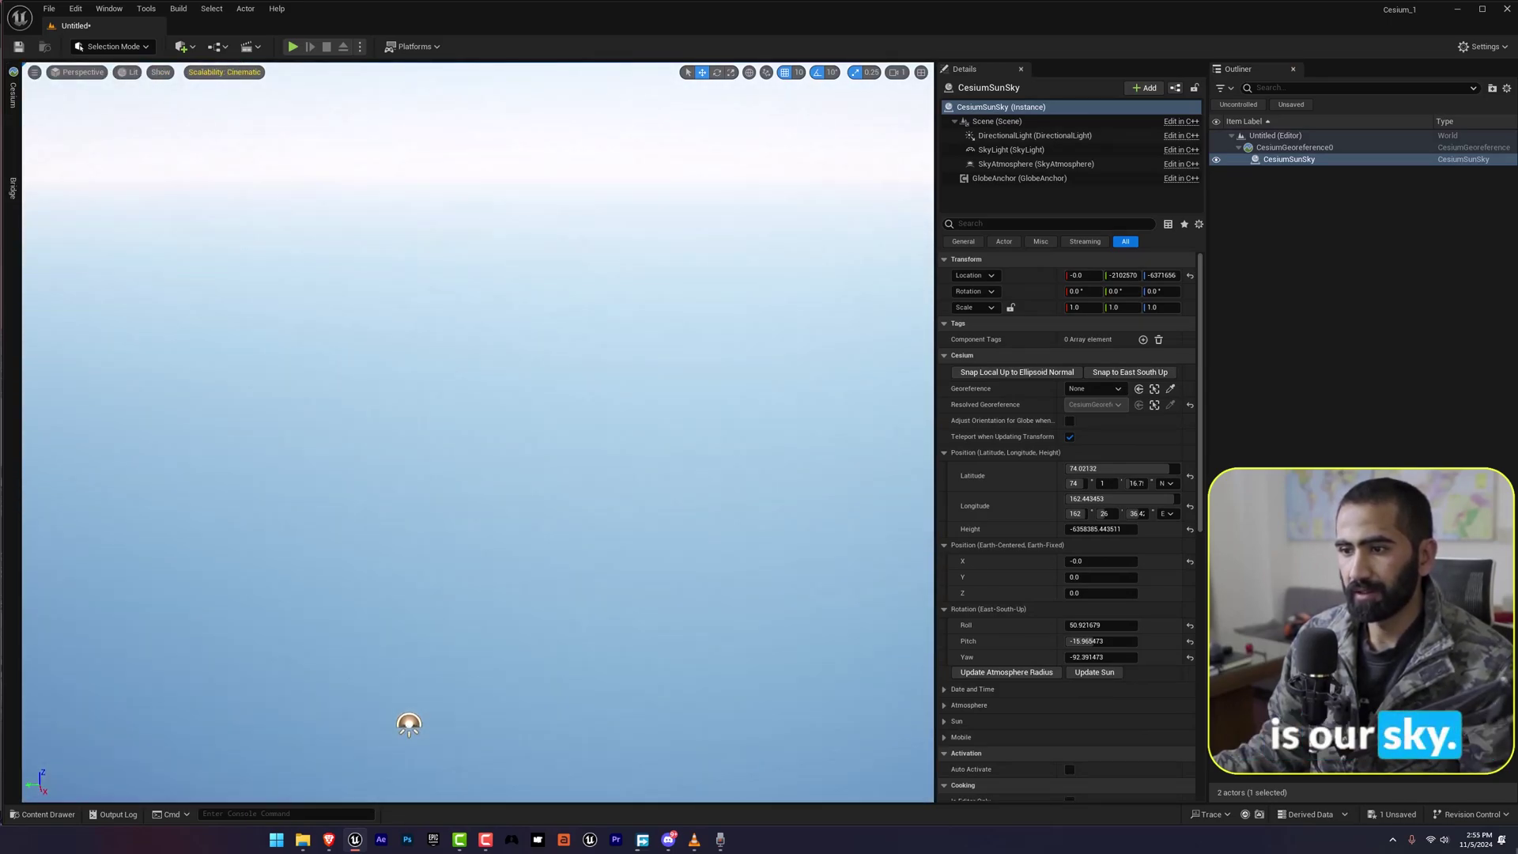
key("w")
mouse_move(91, 97)
right_mouse_down()
mouse_move(79, 150)
mouse_move(91, 97)
right_mouse_up()
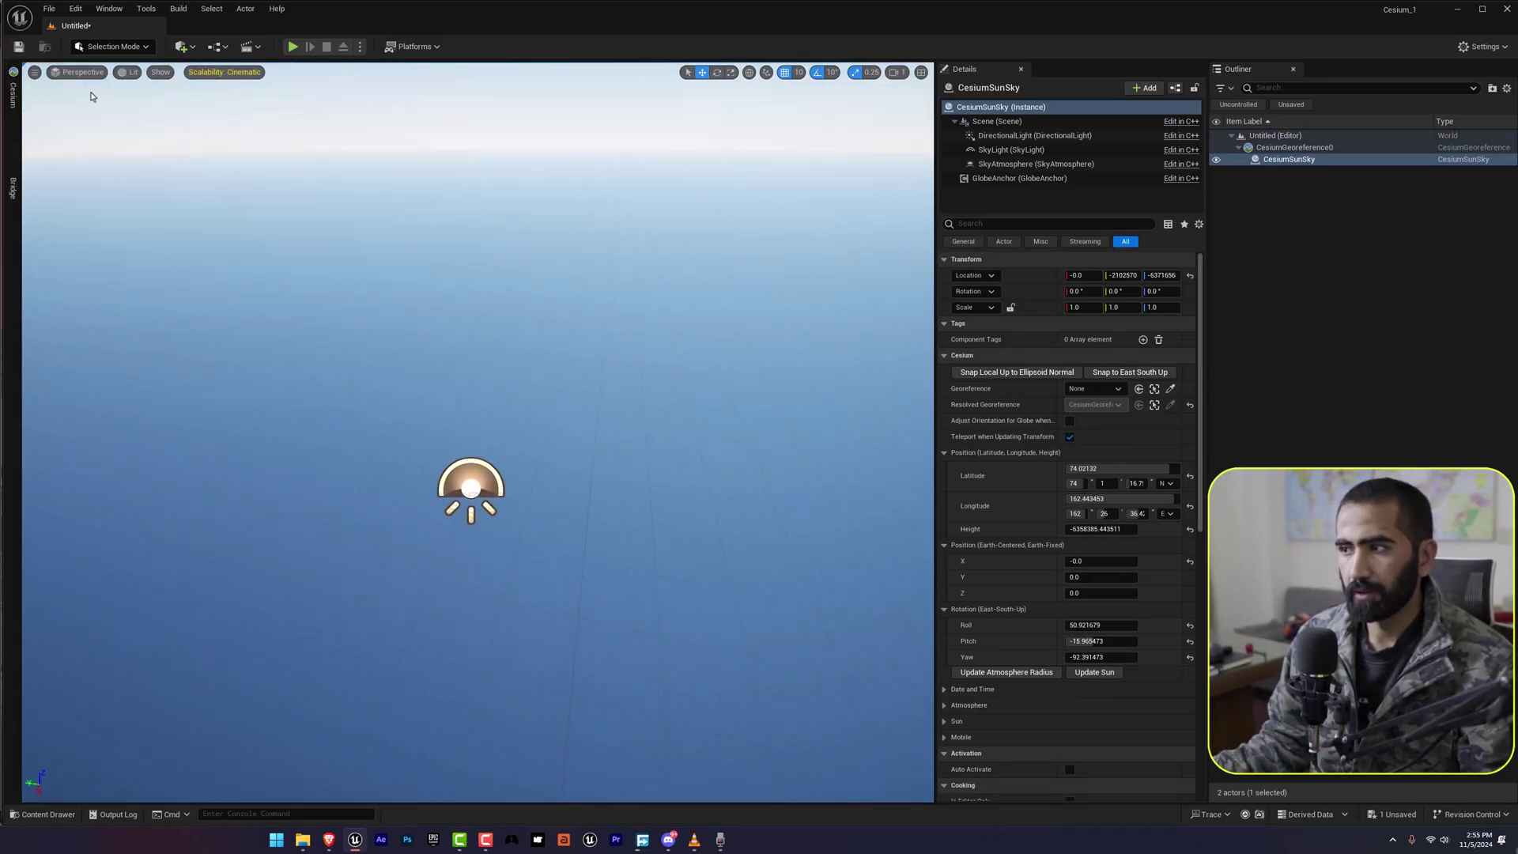
left_click(13, 95)
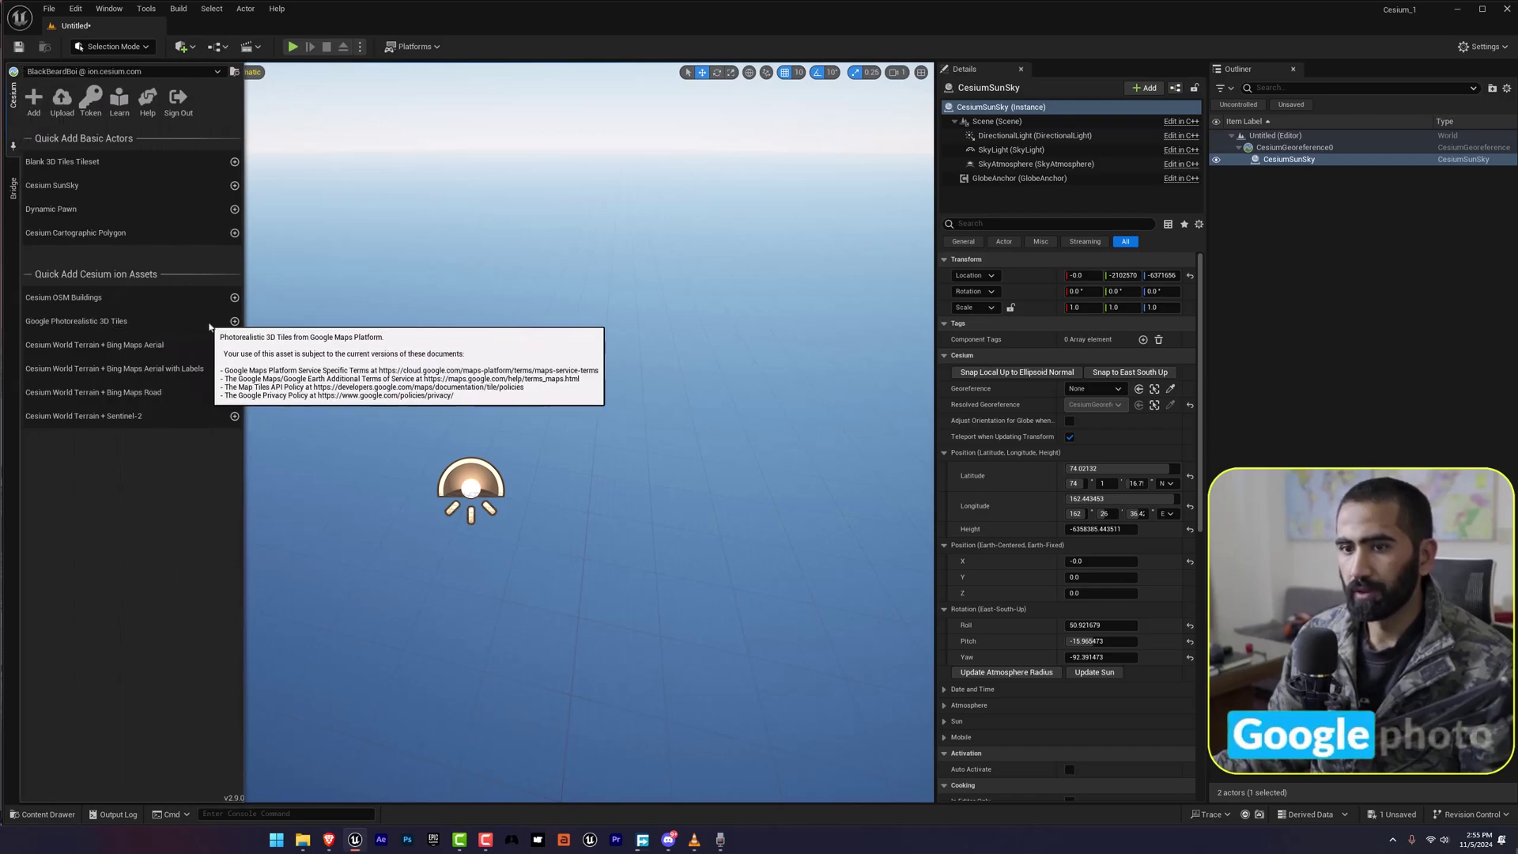
- Add Google Photorealistic 3D Tiles, setting the existing Cesium ion token as project default
left_click(234, 321)
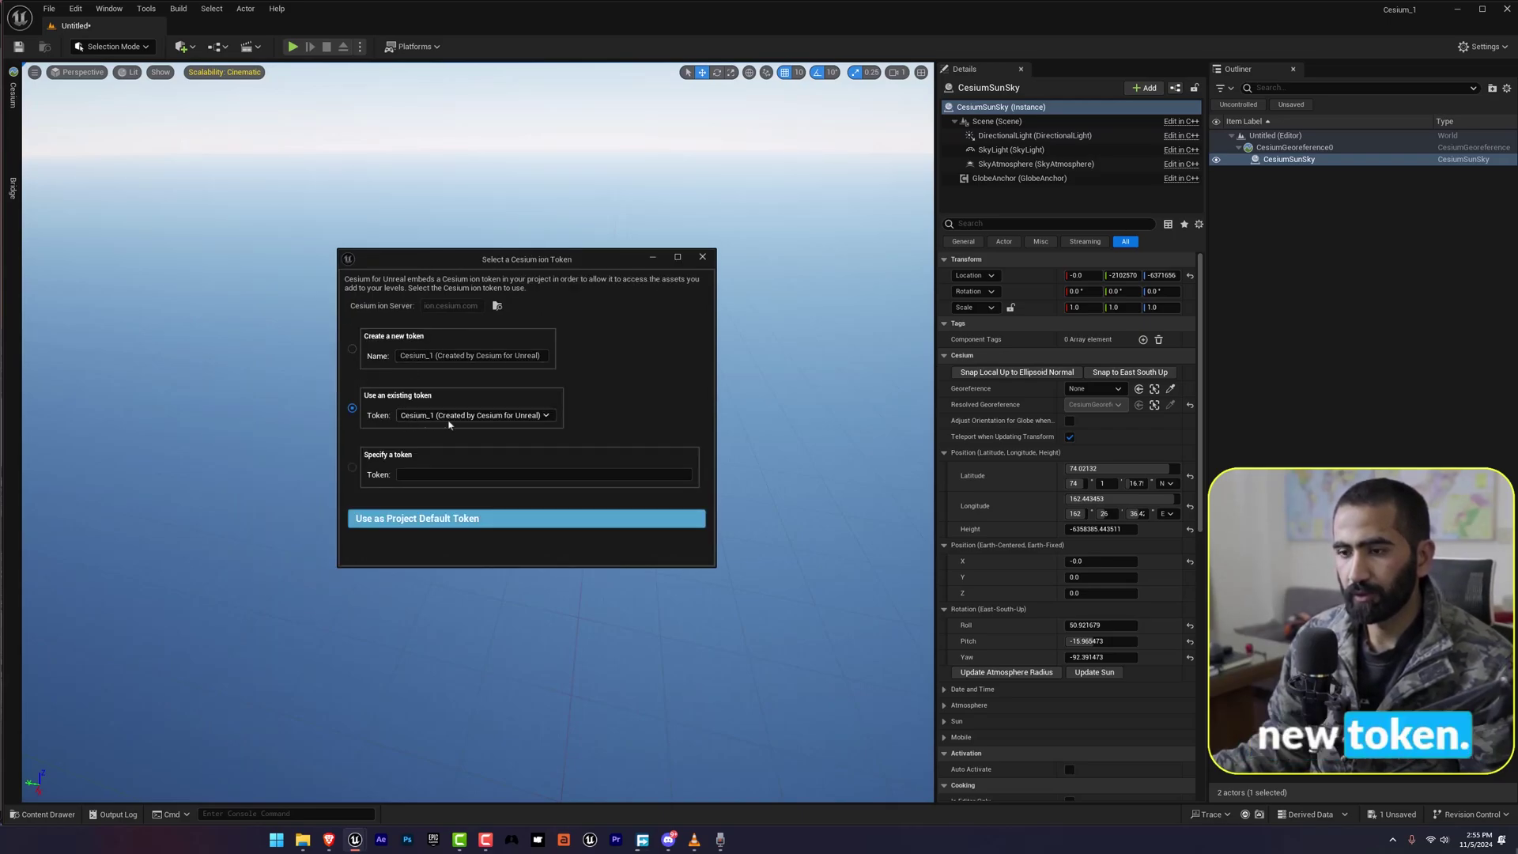
left_click(419, 522)
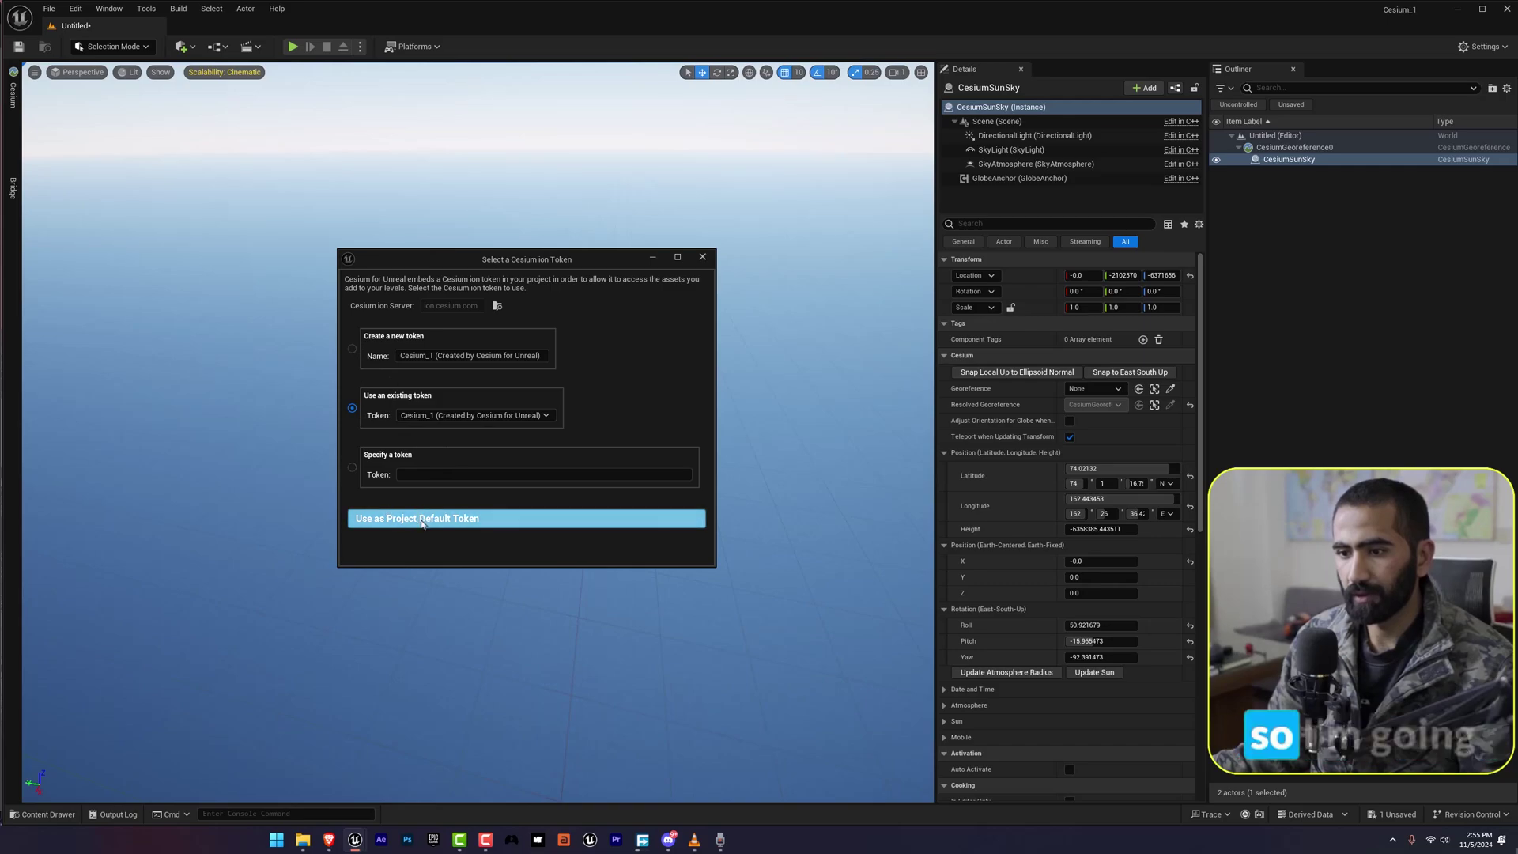
right_click_drag(464, 400, 419, 376)
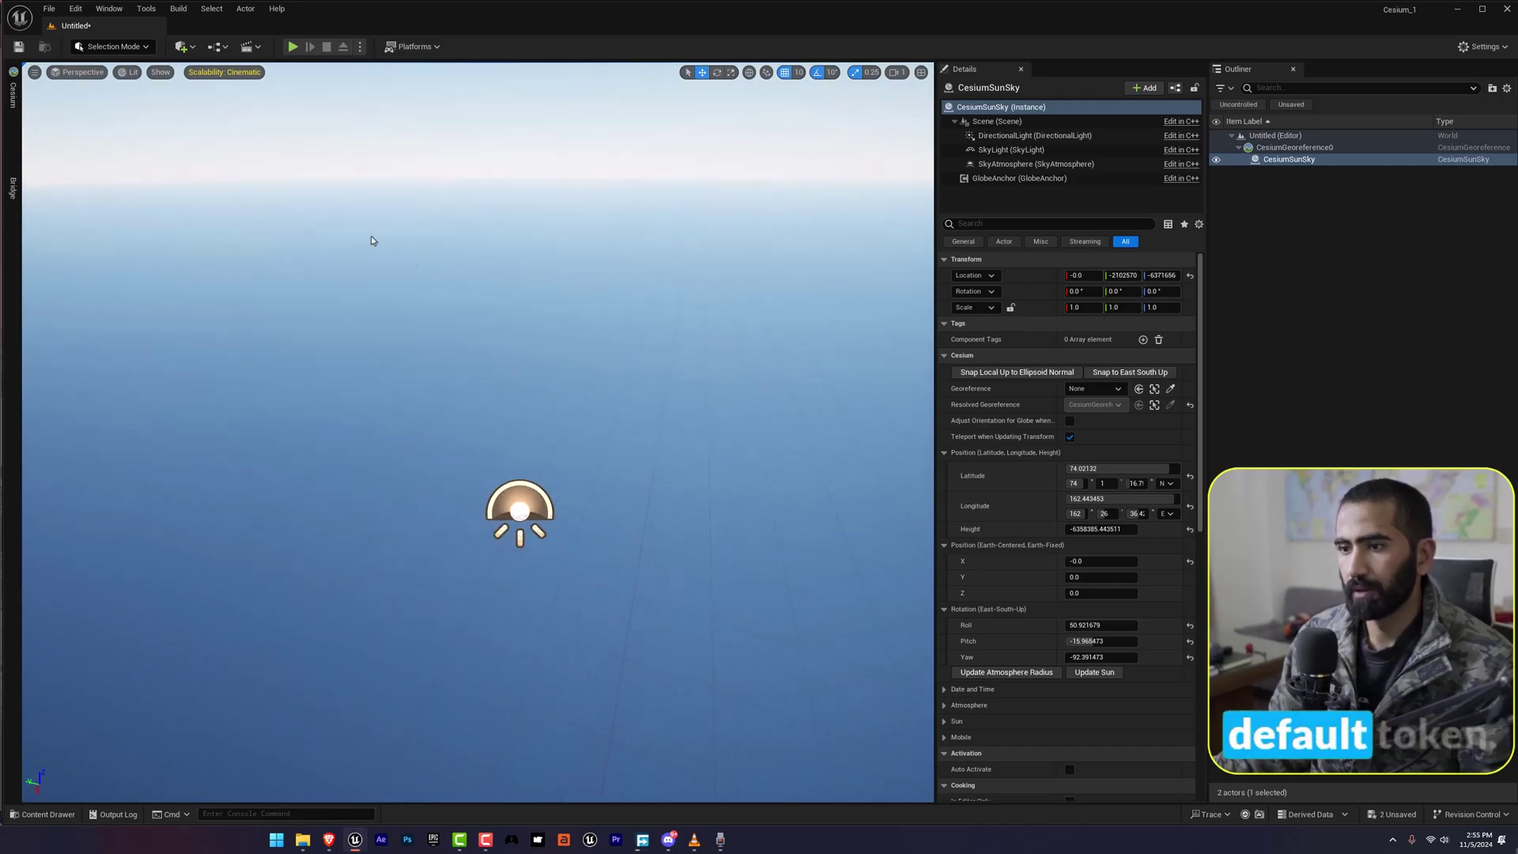
- Fly the camera down through the streaming tiles toward the forested hills and valley
left_click(13, 111)
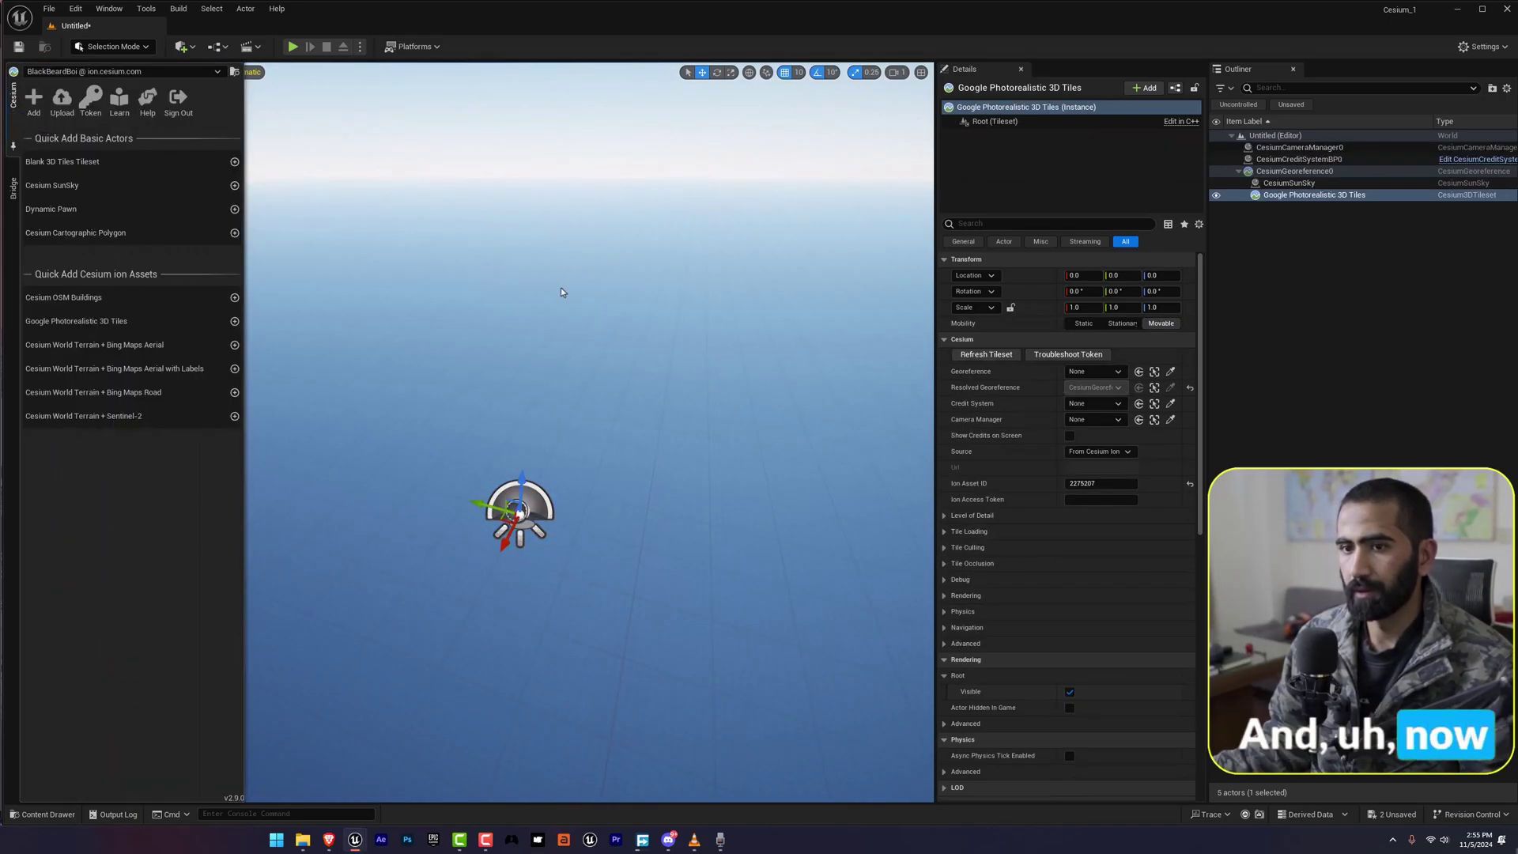
right_click_drag(463, 472, 364, 455)
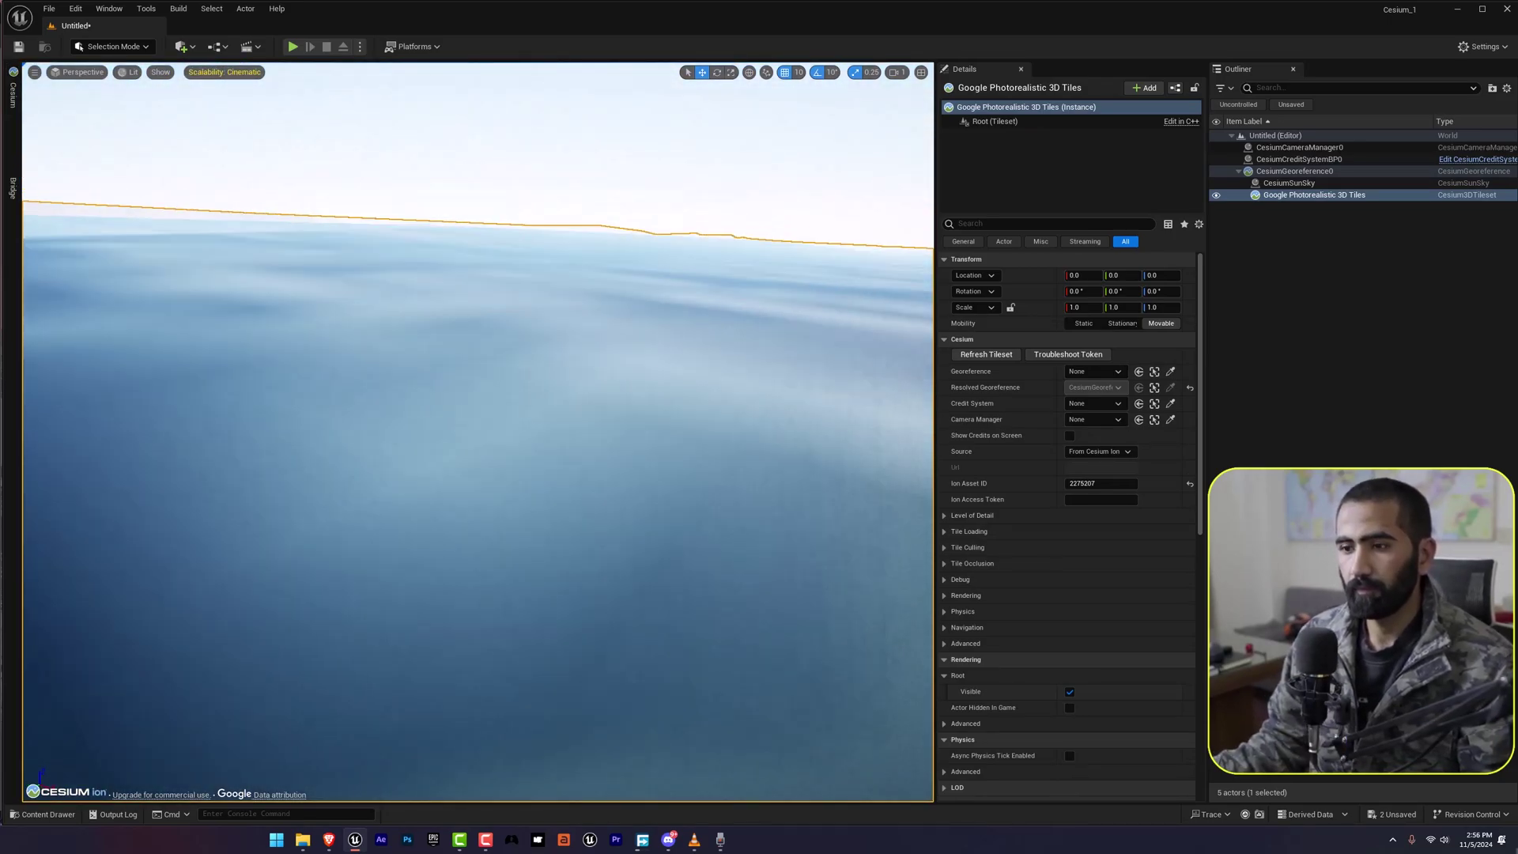
right_click_drag(478, 432, 458, 402)
right_click_drag(462, 473, 462, 473)
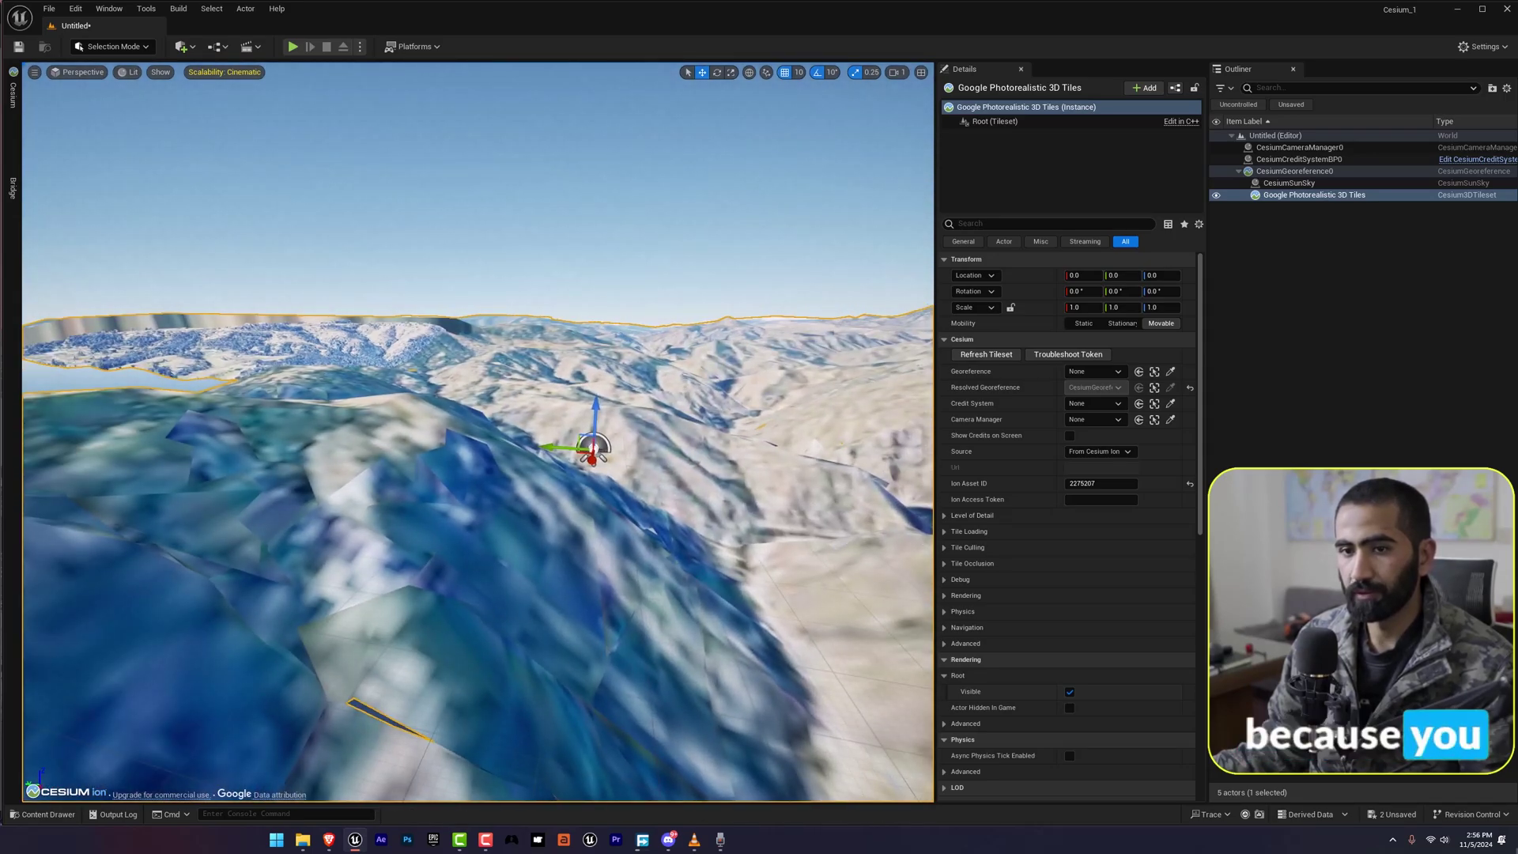
mouse_move(461, 473)
right_mouse_down()
mouse_move(649, 510)
mouse_move(435, 474)
mouse_move(408, 526)
mouse_move(411, 506)
mouse_move(332, 458)
mouse_move(461, 473)
right_mouse_up()
scroll(462, 473, "up", 5)
key("w")
scroll(462, 473, "up", 5)
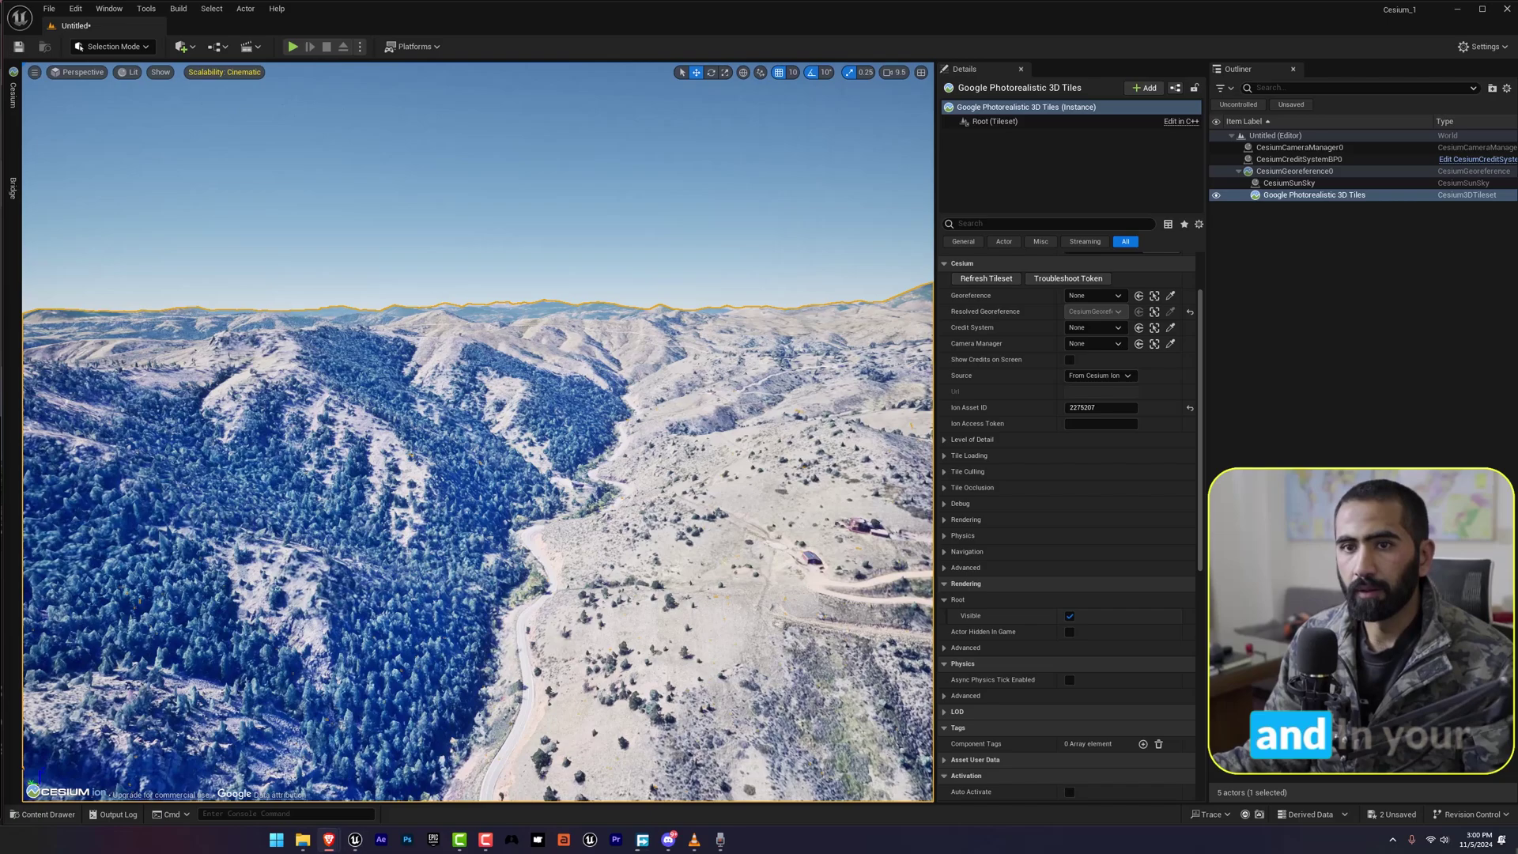
- Rerun the Google search 'istanbul coordinates' to show 41.0082° N, 28.9784° E, with the browser beside the editor
left_click_drag(0, 103, 576, 83)
left_click(514, 107)
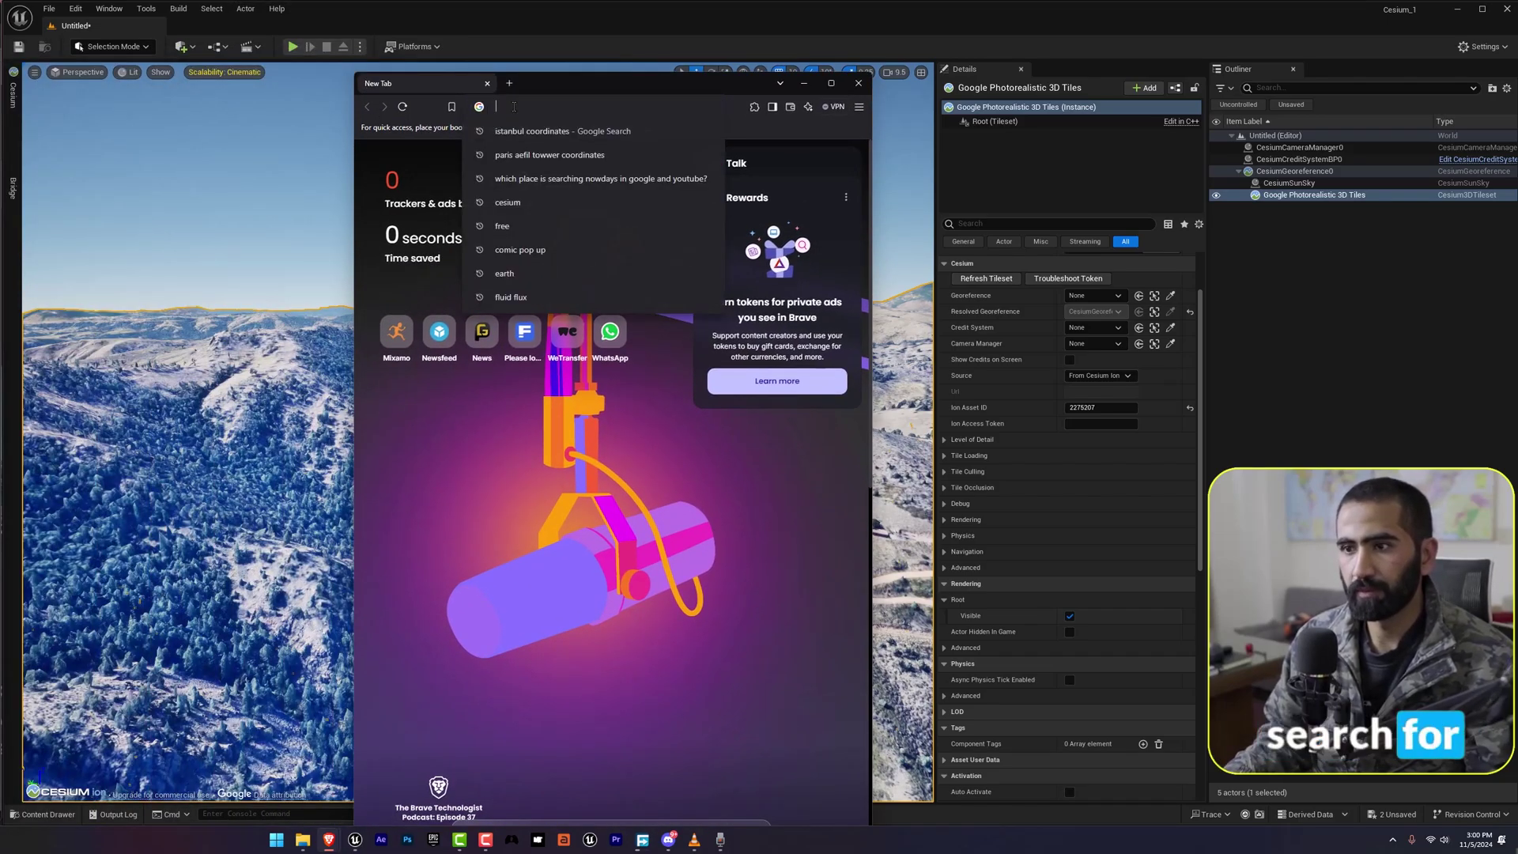
left_click(545, 131)
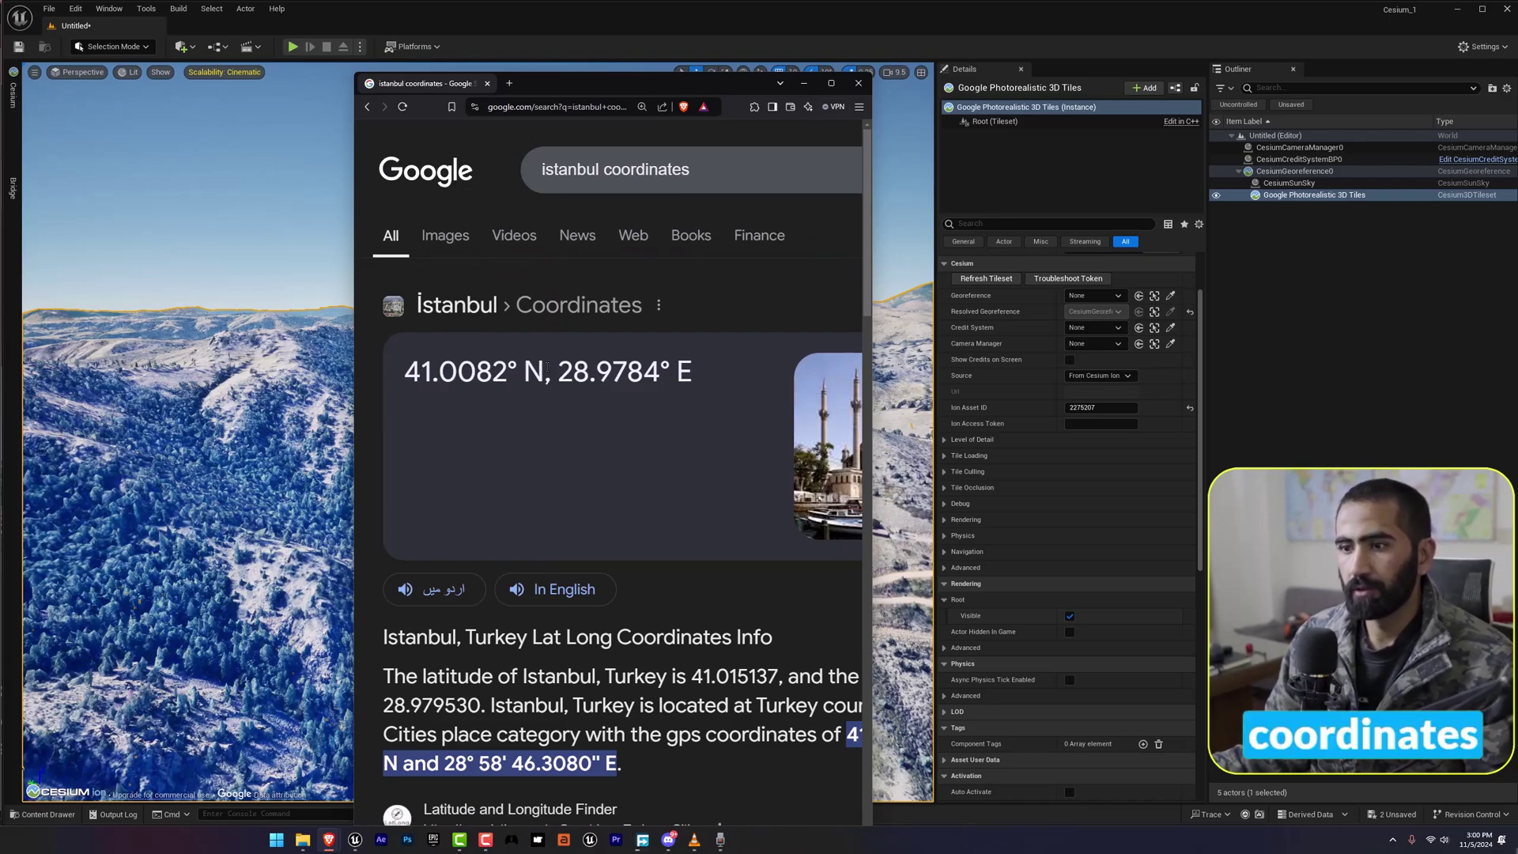
left_click_drag(682, 91, 77, 80)
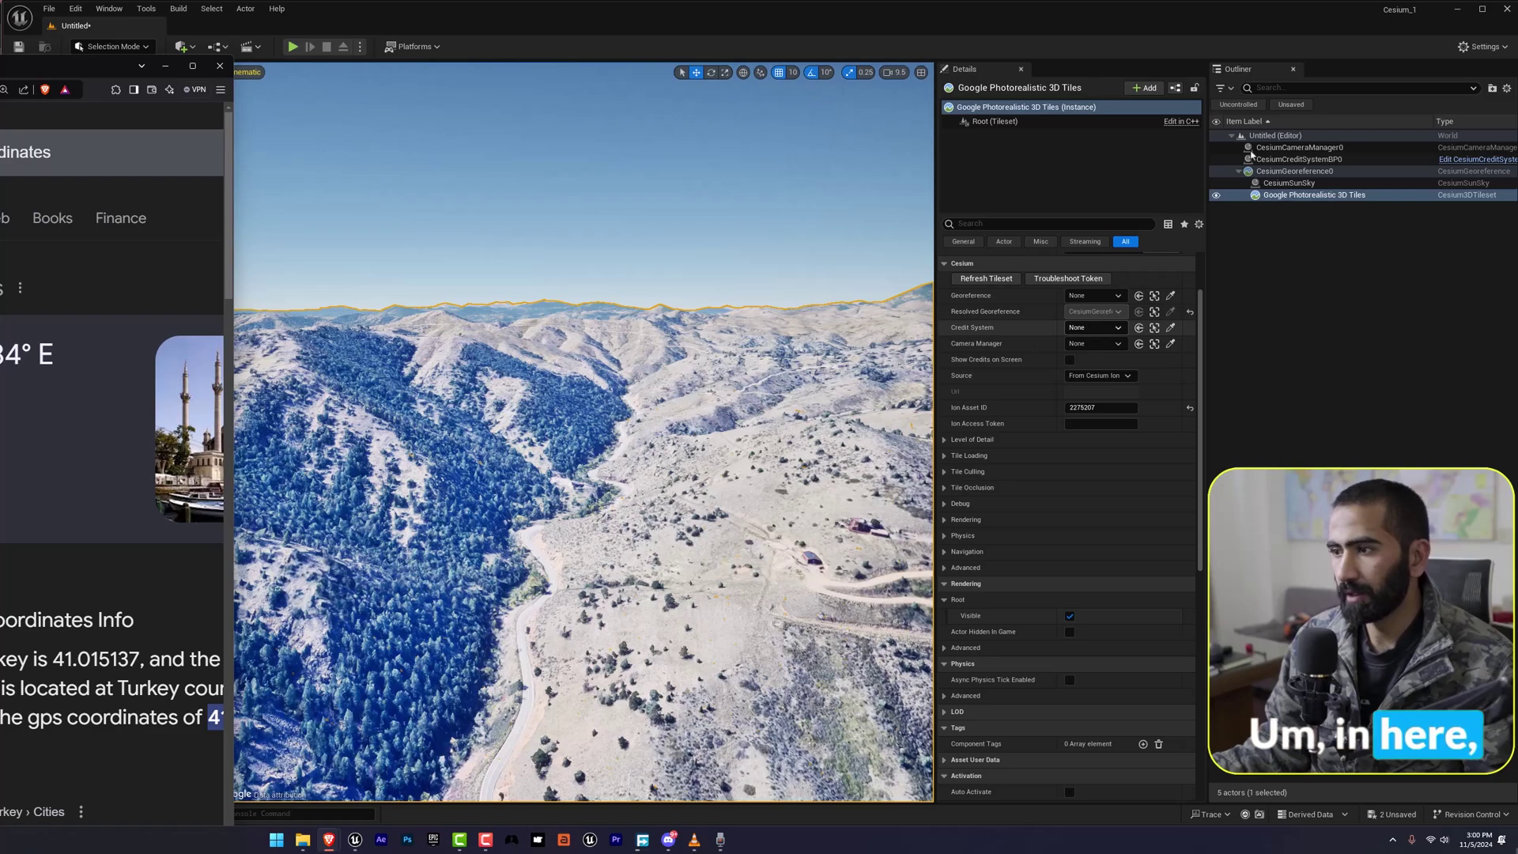
- Copy Istanbul's coordinates into CesiumGeoreference0 as Origin Latitude 41.0082 and Origin Longitude 28.9784
left_click(1313, 172)
left_click(1312, 173)
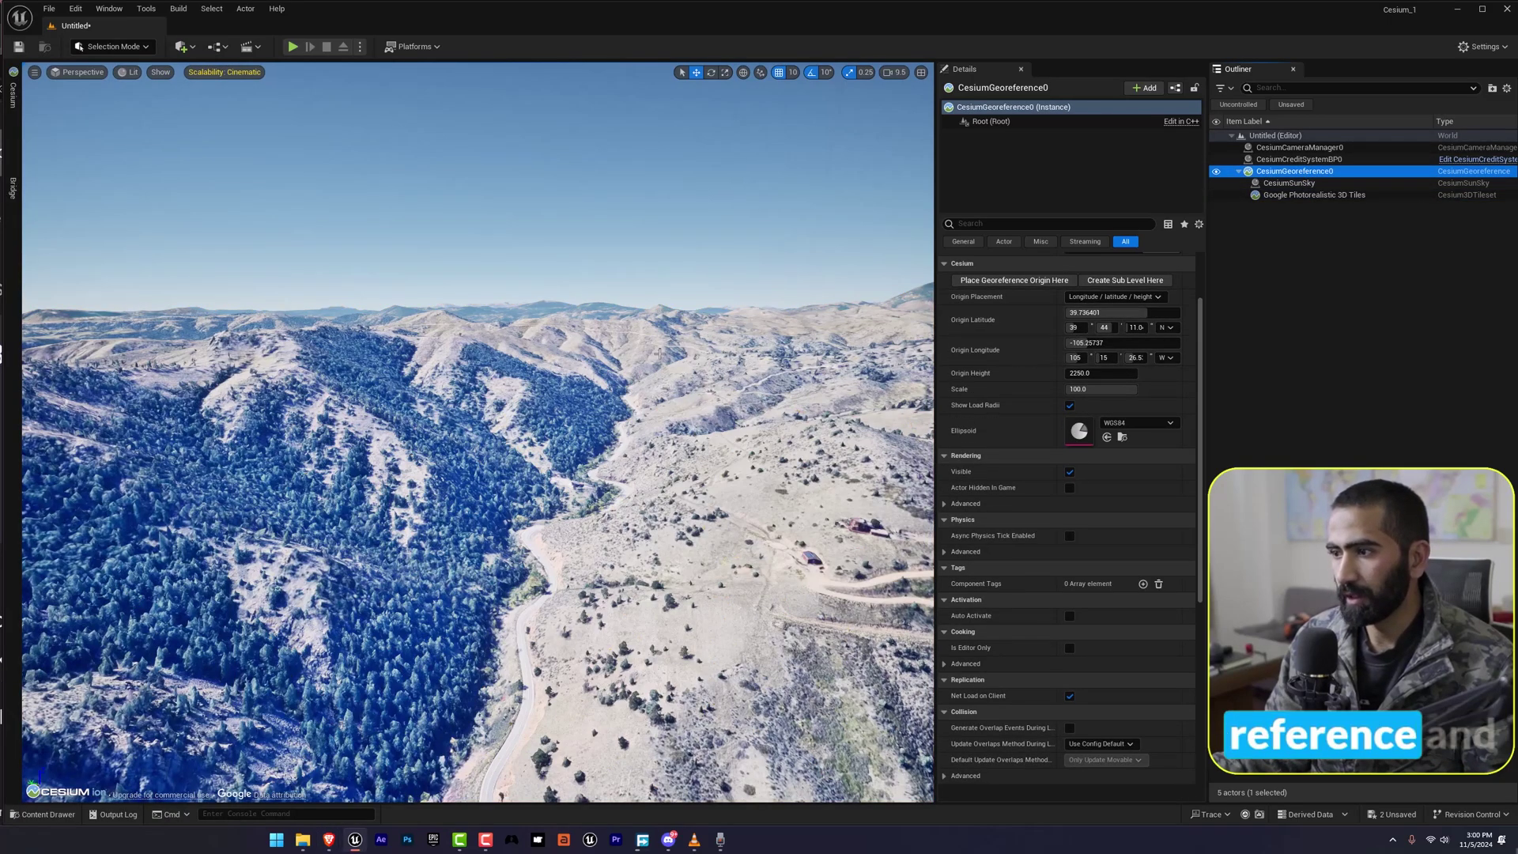
key("alt+Tab")
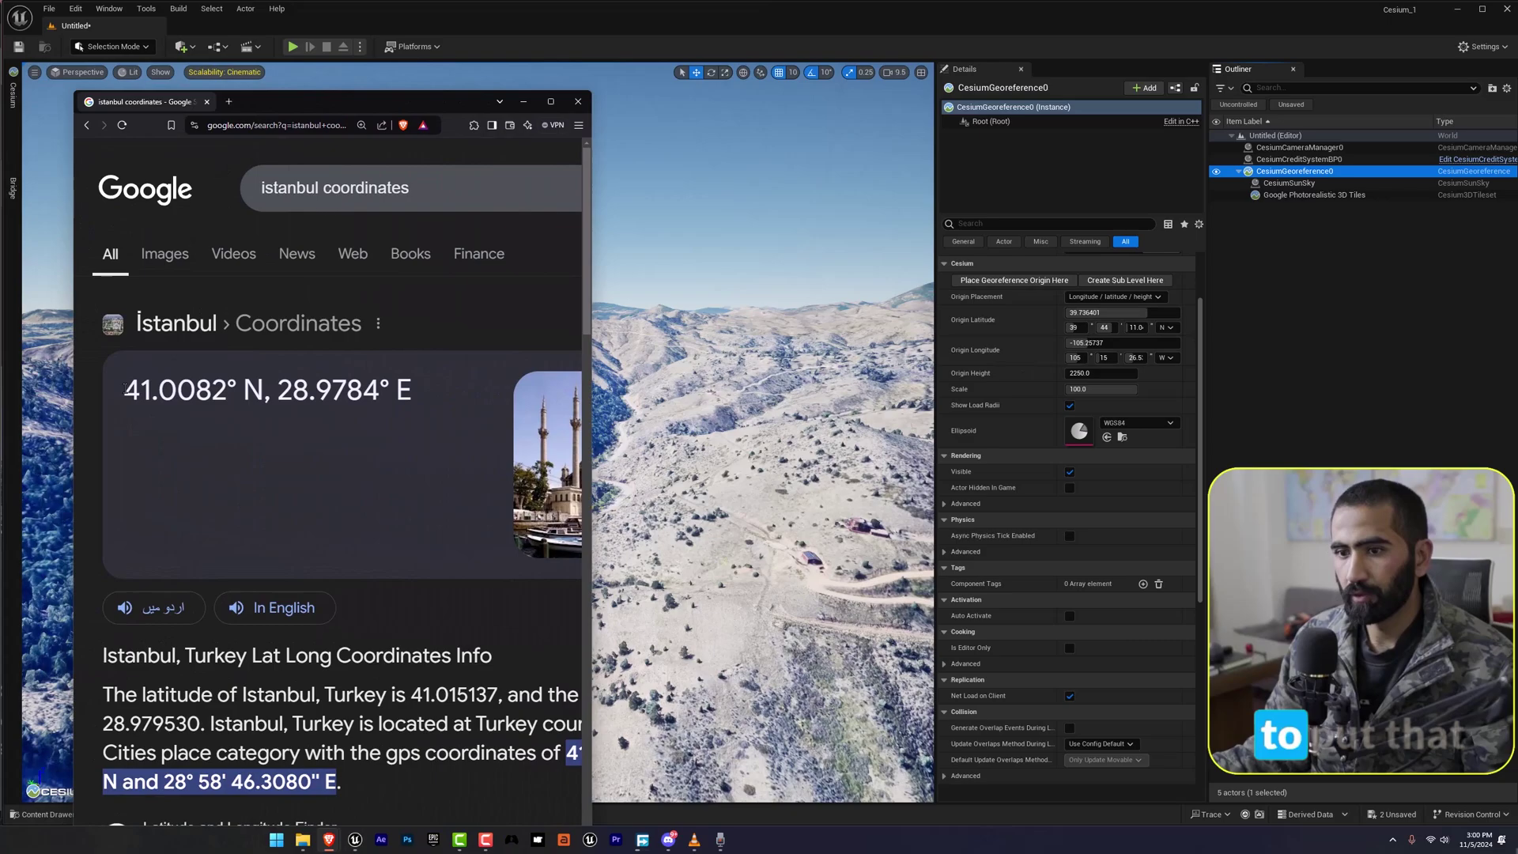
left_click_drag(124, 389, 379, 389)
key("ctrl+c")
left_click(1107, 312)
key("ctrl+v")
key("alt+Tab")
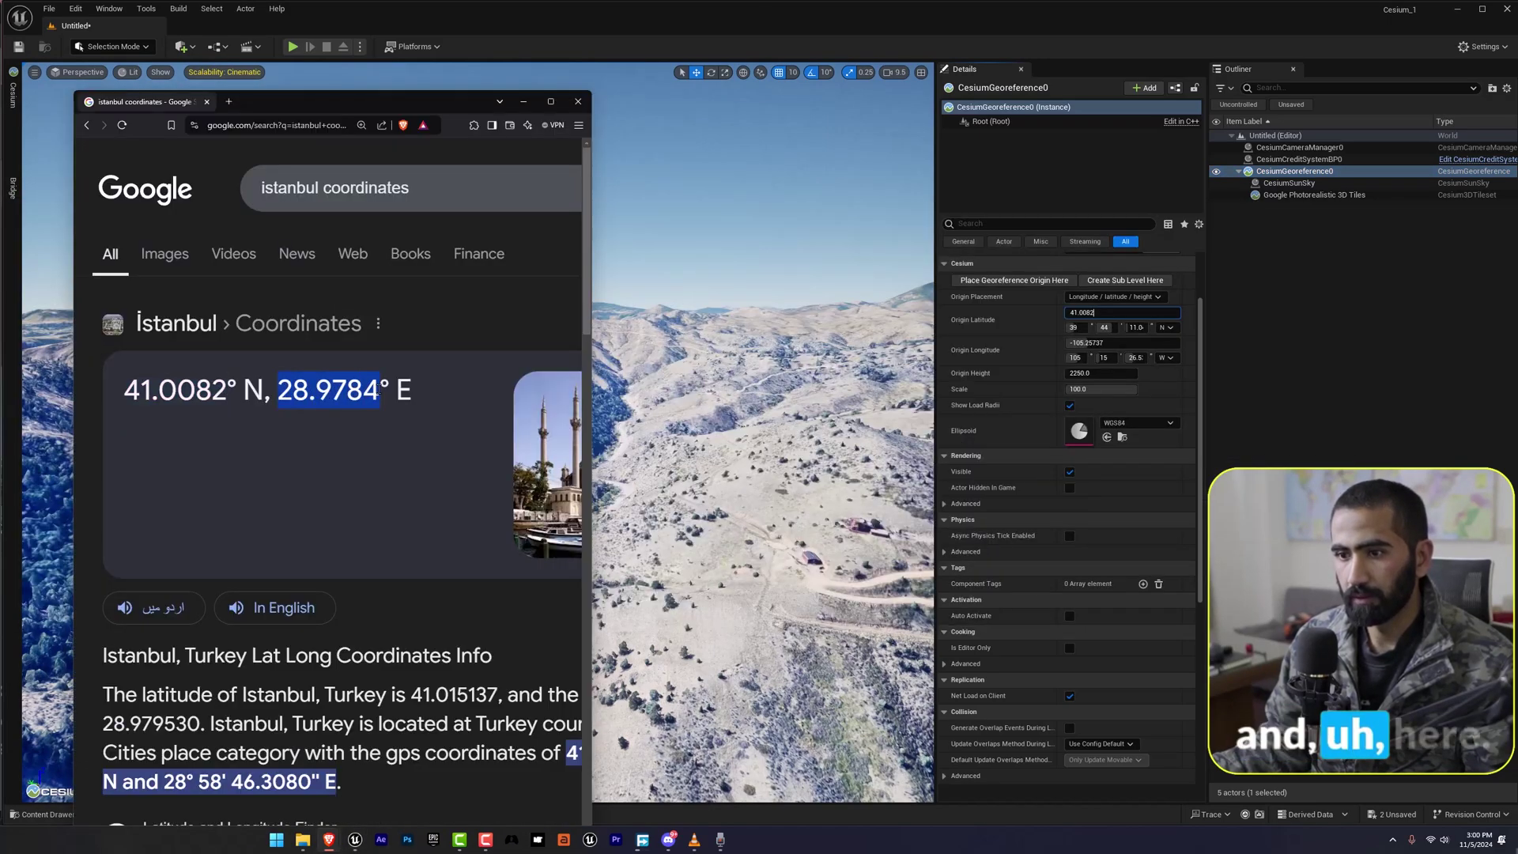
left_click(1095, 344)
key("ctrl+v")
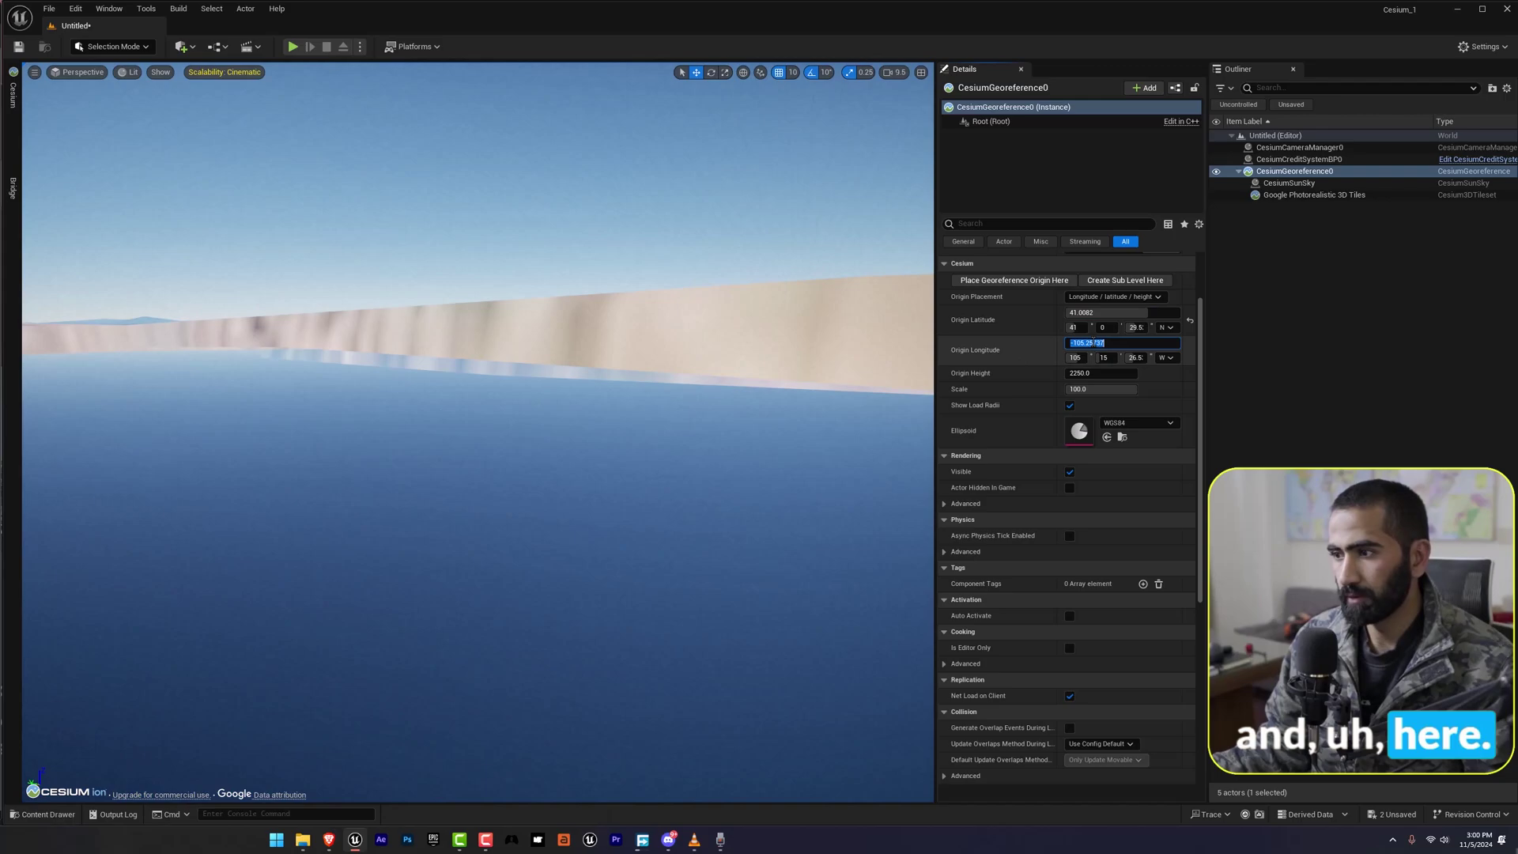
key("Return")
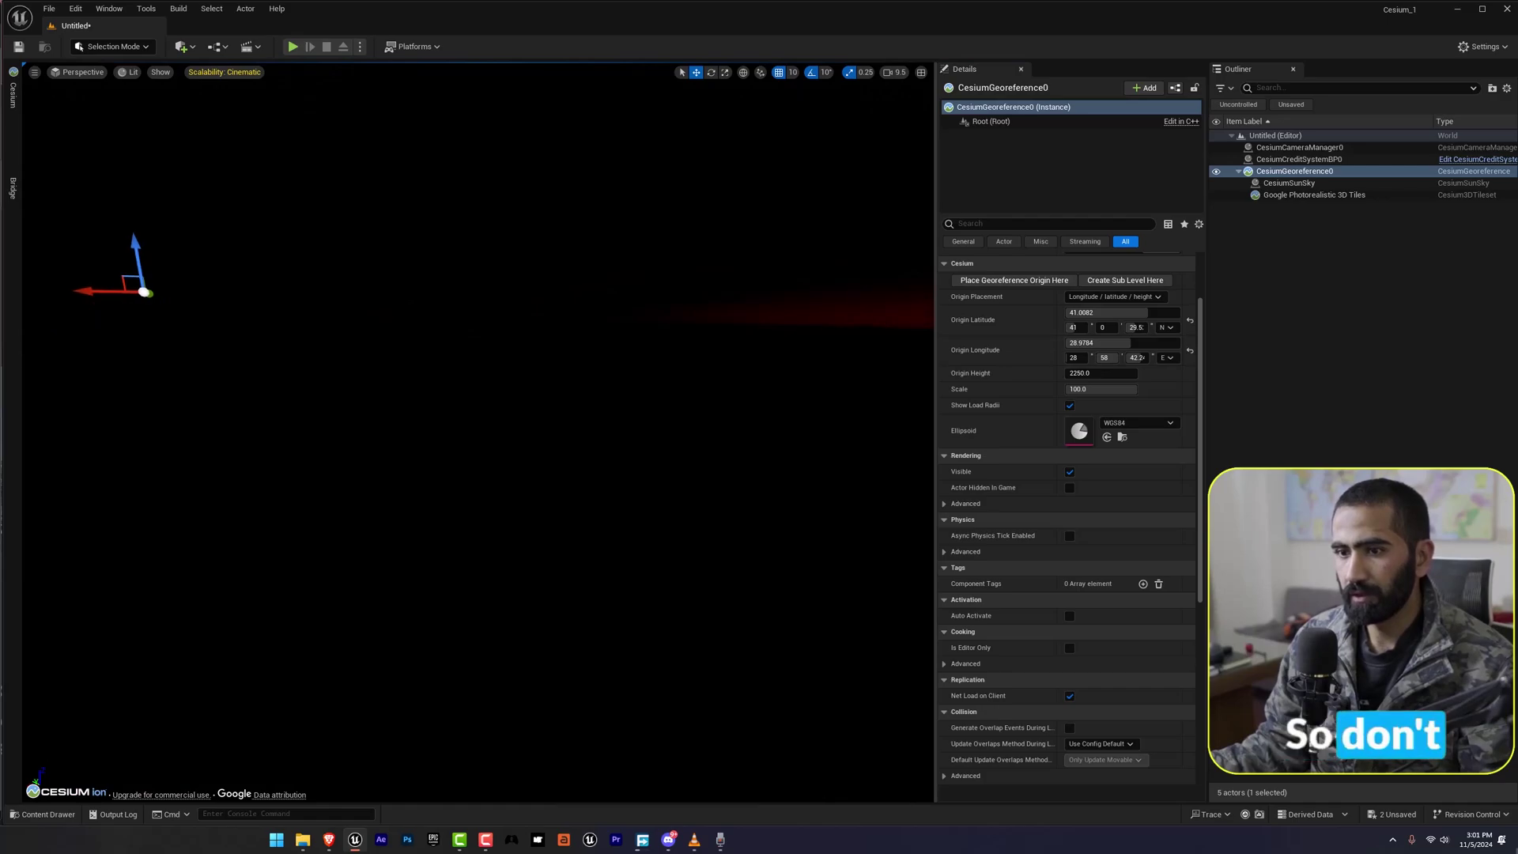
- Change CesiumSunSky's Day value from 21 until the Istanbul scene is lit
right_click_drag(828, 441, 798, 438)
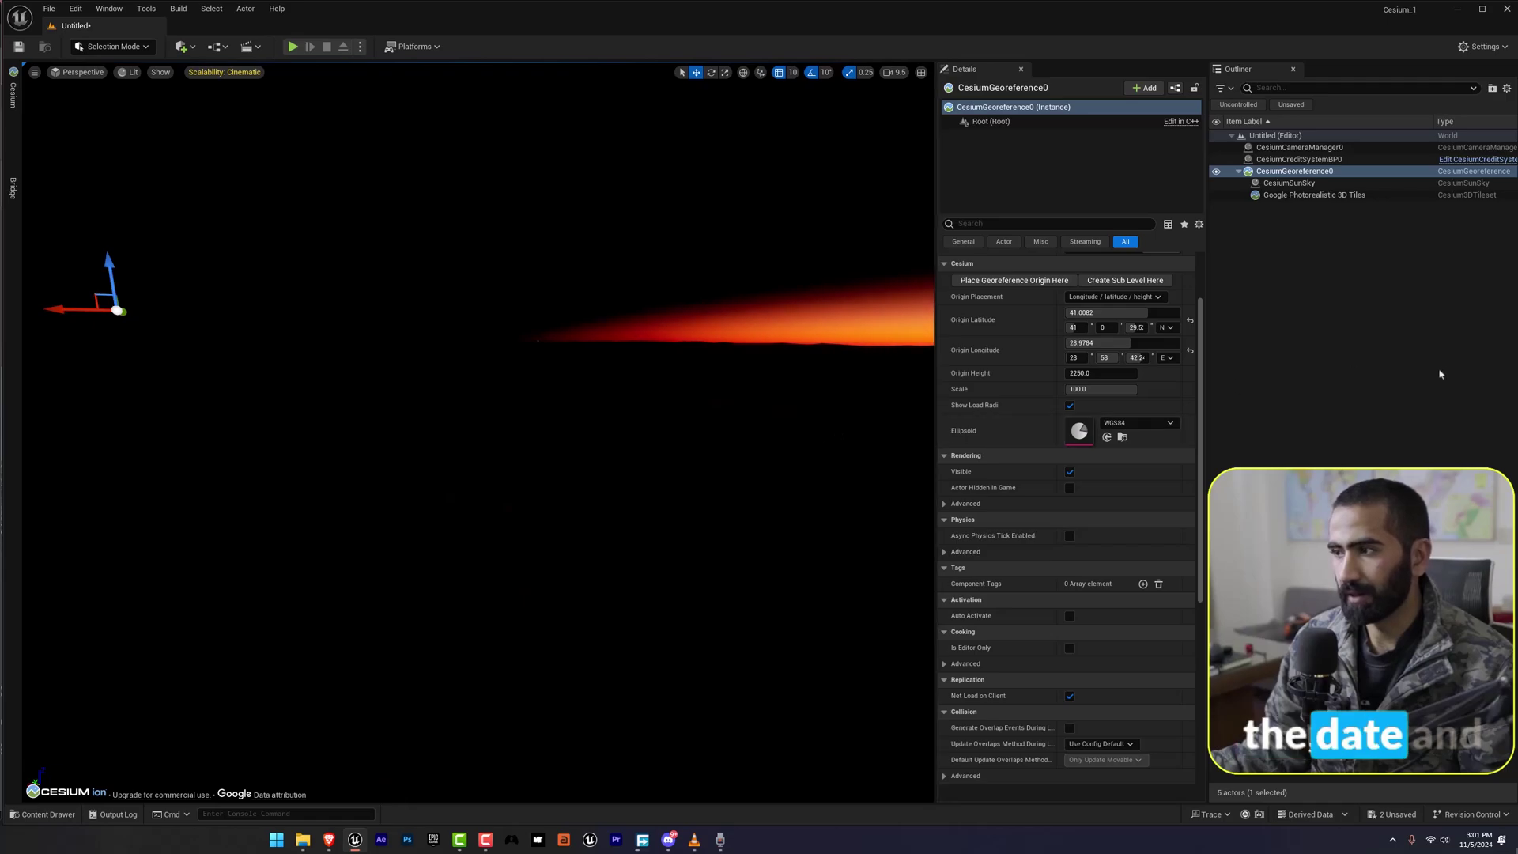
left_click(1289, 182)
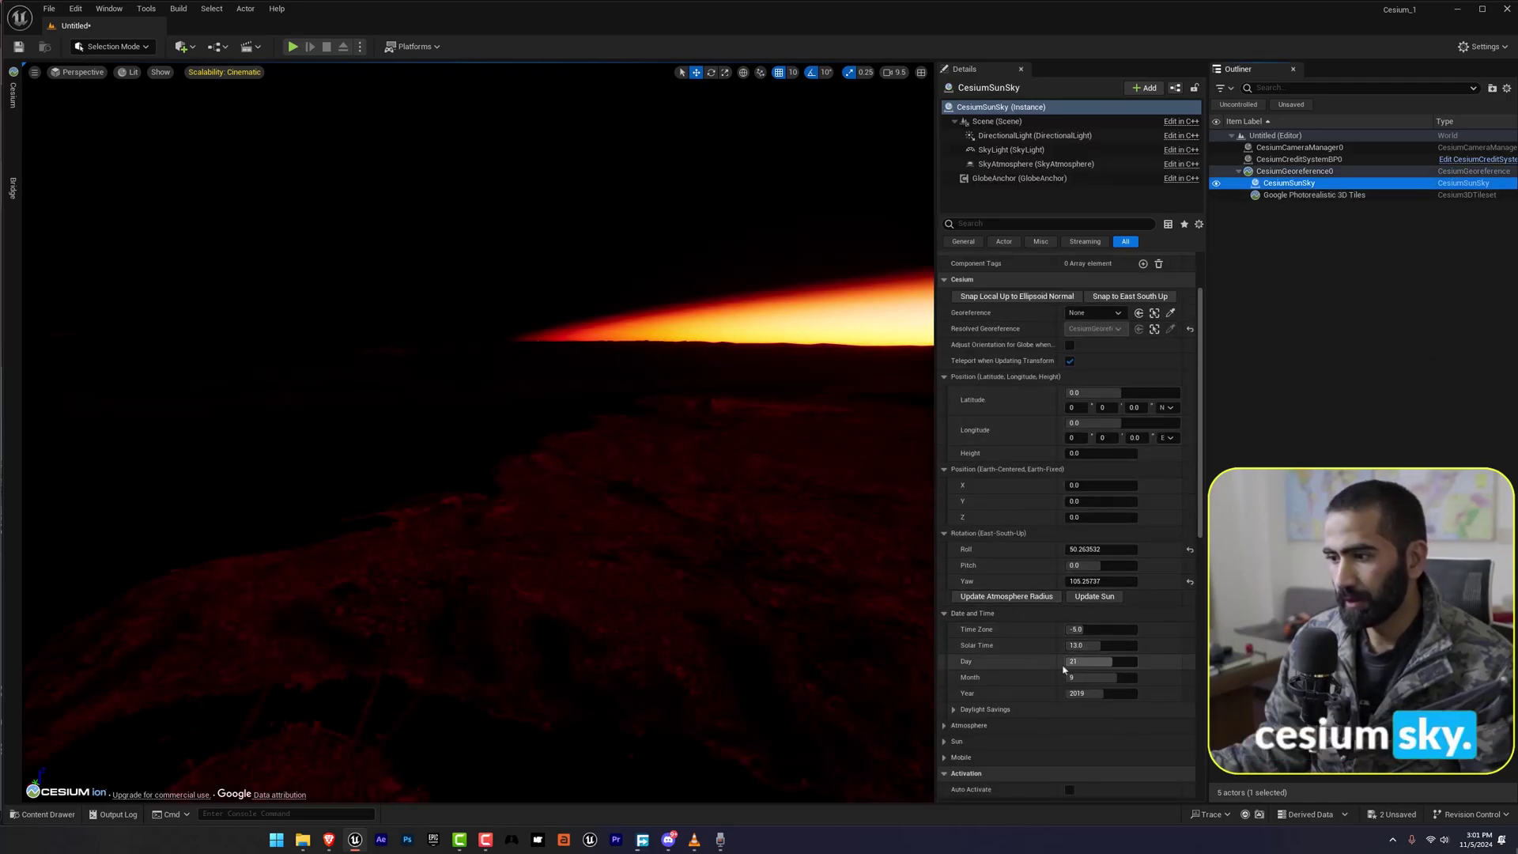
left_click_drag(1099, 662, 1014, 661)
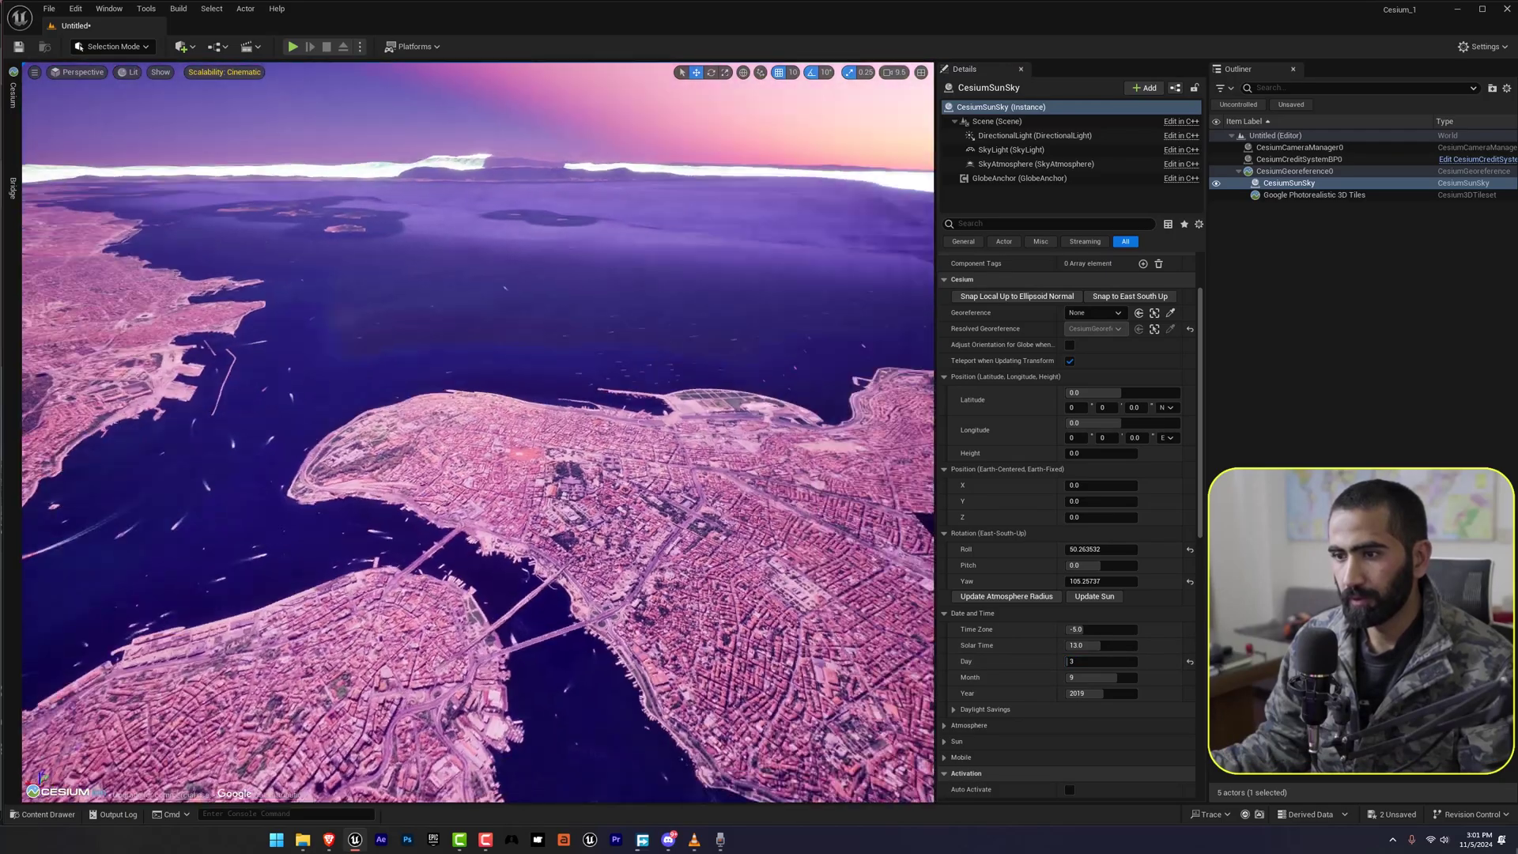
- Fly over Istanbul's waterway, undo the solar time change, and set CesiumSunSky's Day to 5
key("w")
right_click_drag(478, 432, 686, 382)
scroll(570, 400, "up", 1)
mouse_move(1071, 662)
left_mouse_down()
mouse_move(1096, 646)
mouse_move(1070, 662)
left_mouse_up()
key("ctrl+z")
left_click_drag(1069, 661, 1075, 662)
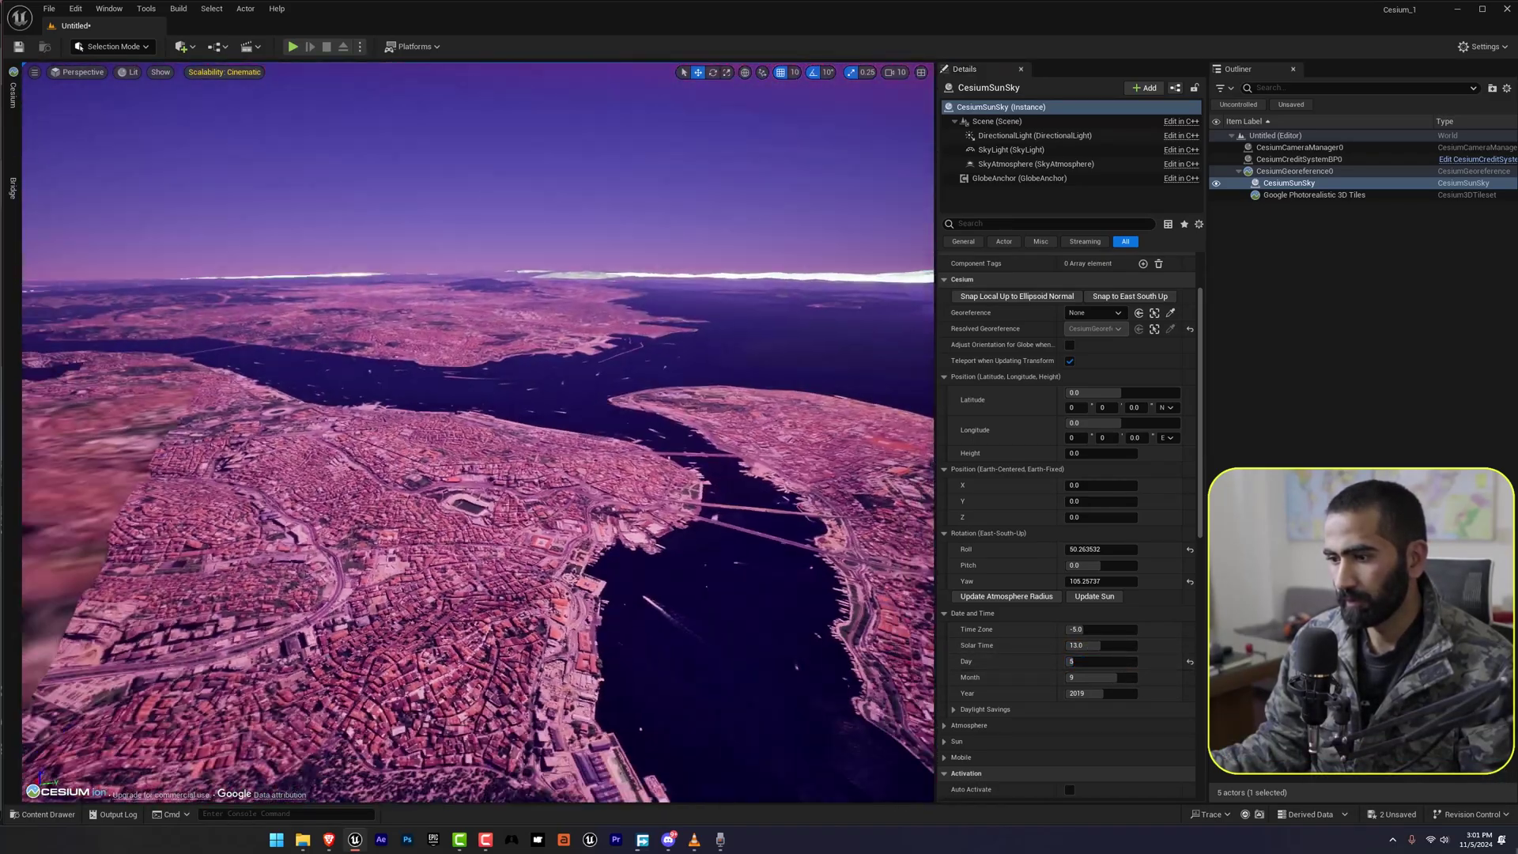
right_click_drag(554, 380, 601, 412)
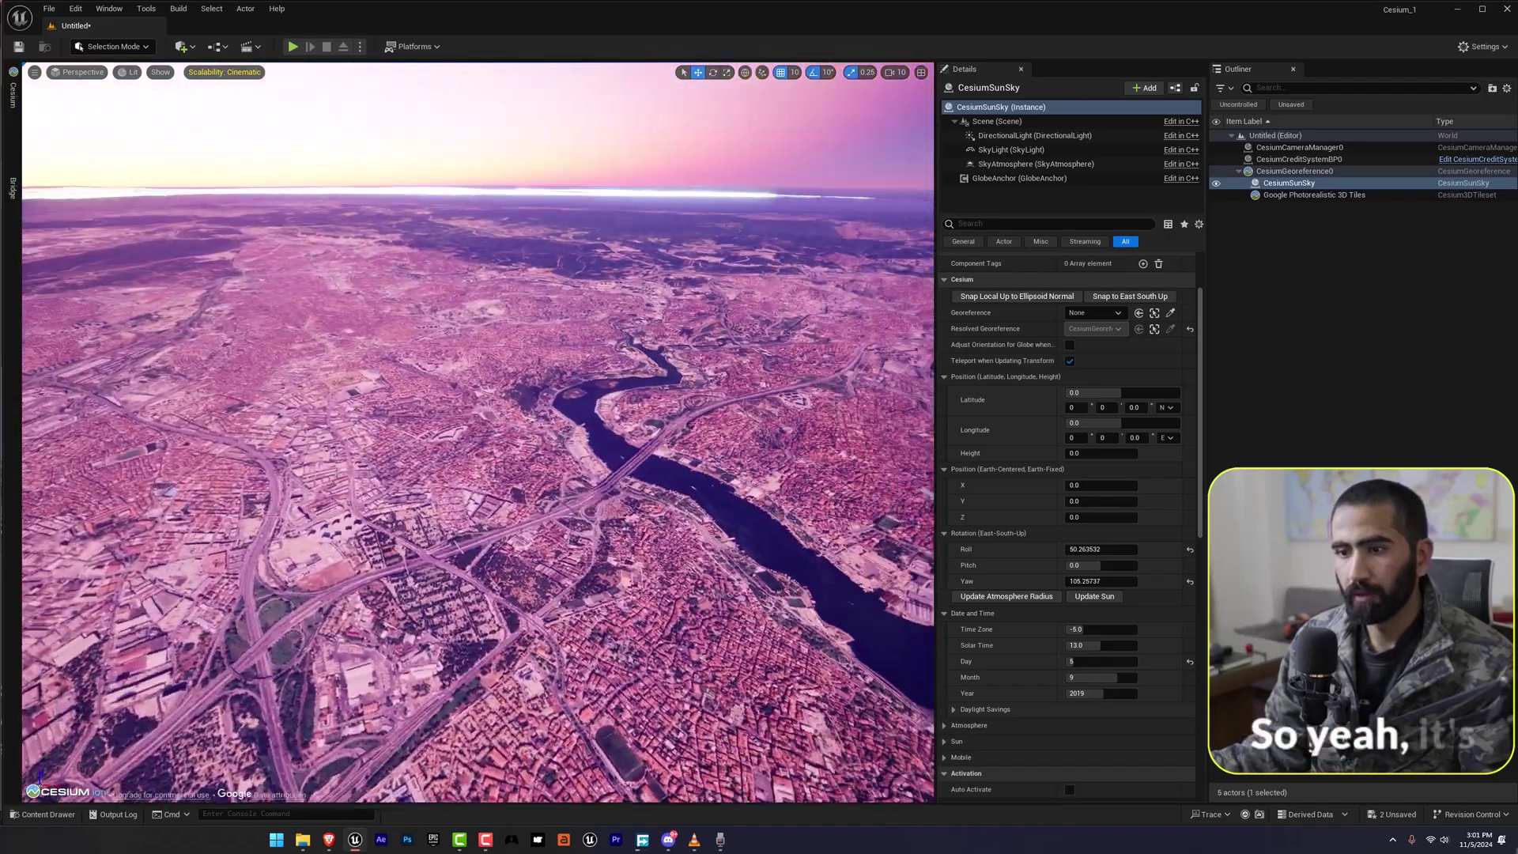